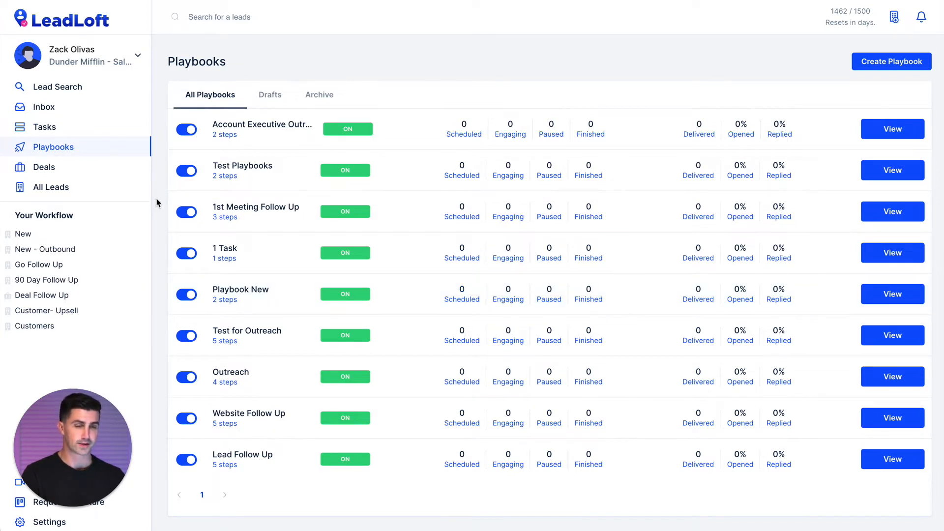
# Refresh the playbook list and create a draft playbook named 'Outbound - SF - 11-50'.
pyautogui.click(56, 148)
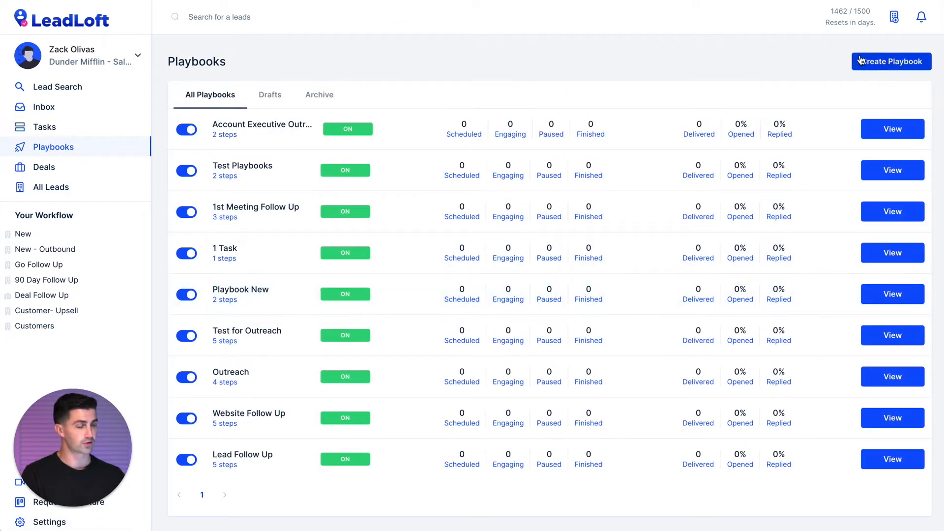
pyautogui.click(858, 62)
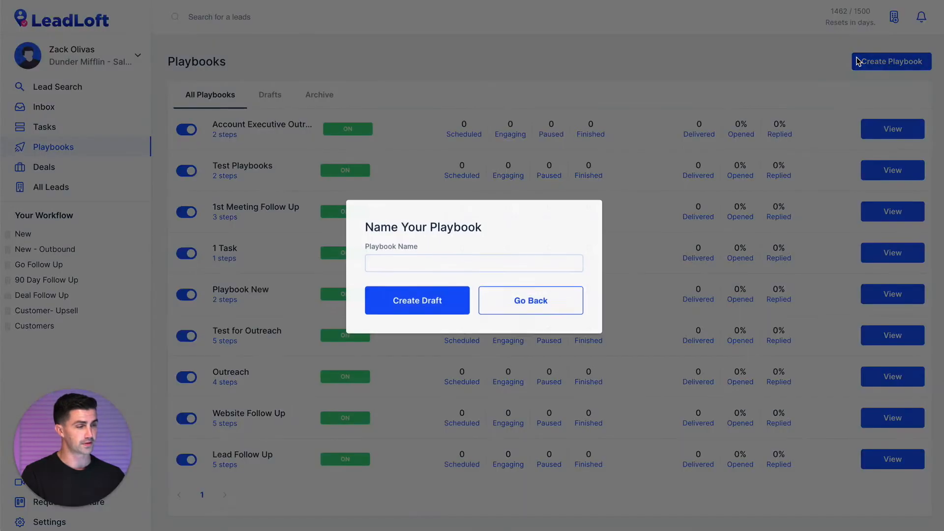
pyautogui.click(392, 266)
pyautogui.write('Outbound')
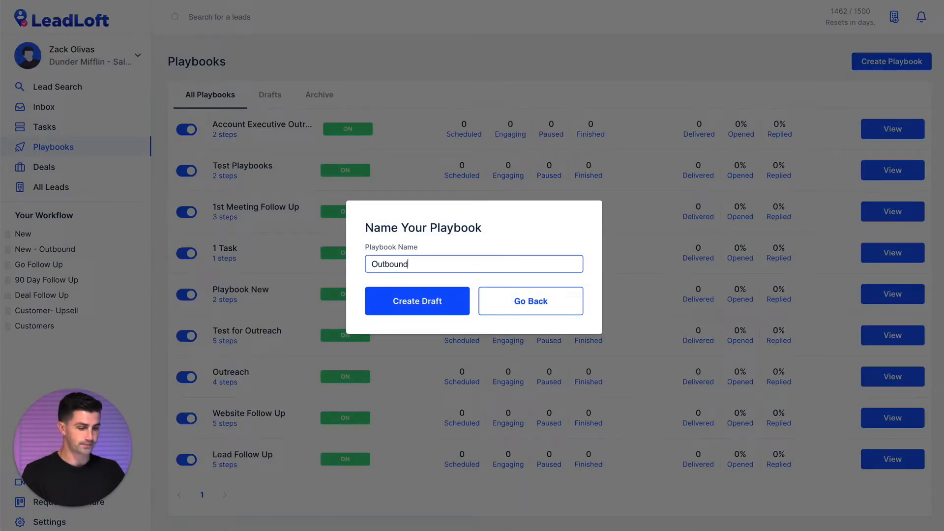
pyautogui.write(' - S')
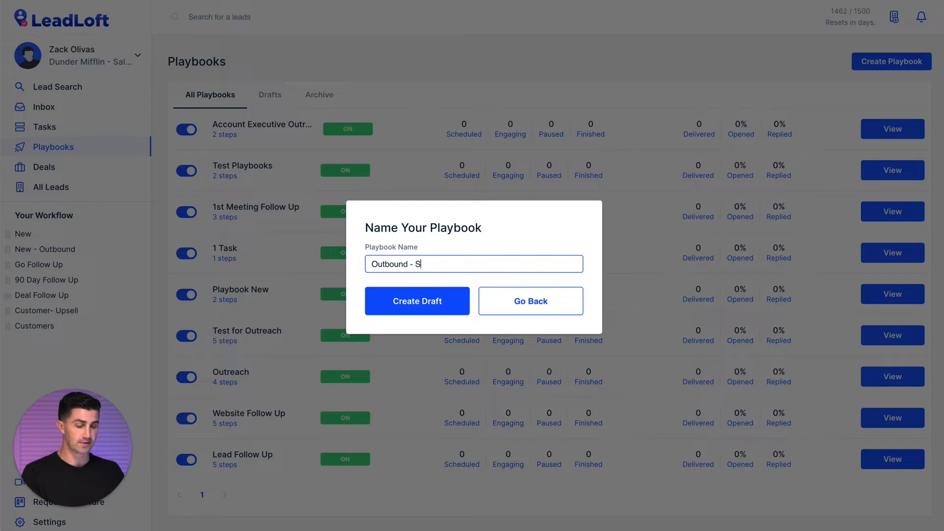
pyautogui.write('F - 11-')
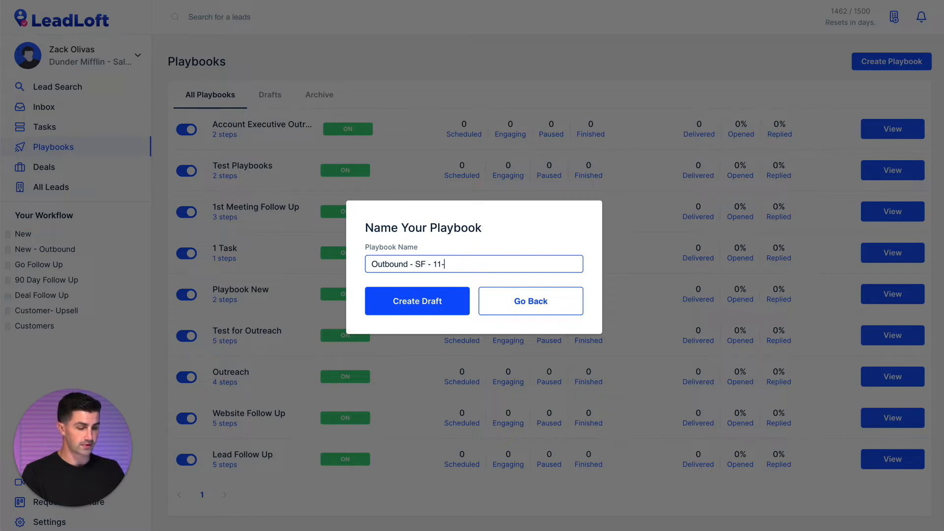
pyautogui.write('50')
pyautogui.click(418, 309)
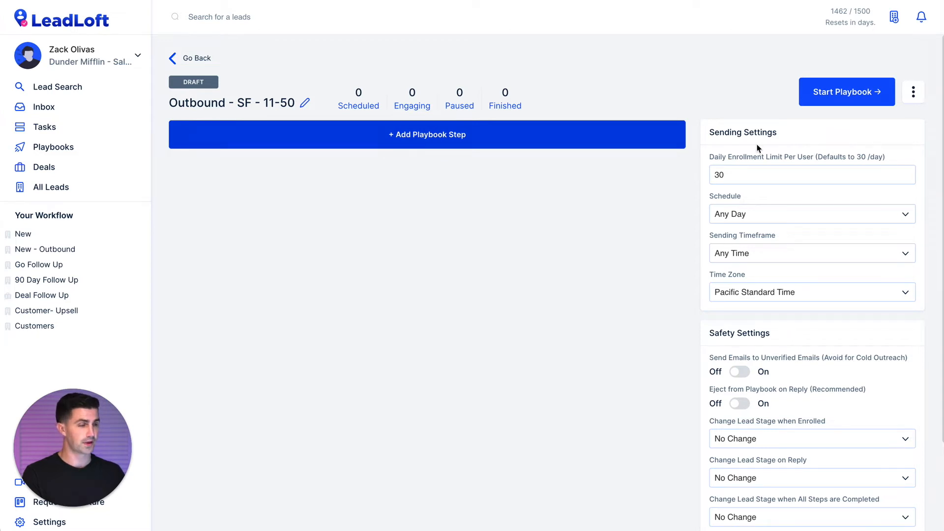
# Highlight the Sending Settings and Safety Settings panels to review the new draft's defaults.
pyautogui.moveTo(726, 129); pyautogui.dragTo(750, 297)
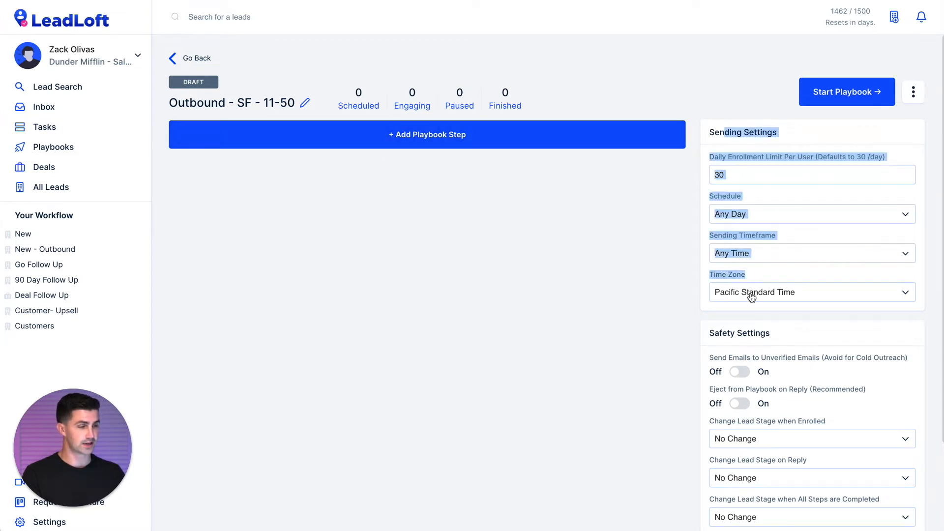
pyautogui.click(718, 317)
pyautogui.moveTo(708, 334); pyautogui.dragTo(772, 342)
pyautogui.click(764, 341)
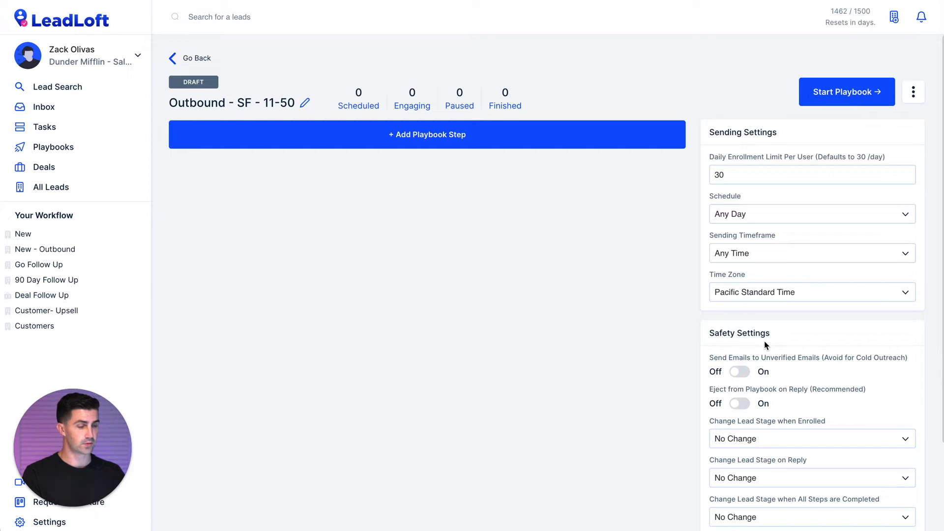
pyautogui.click(367, 143)
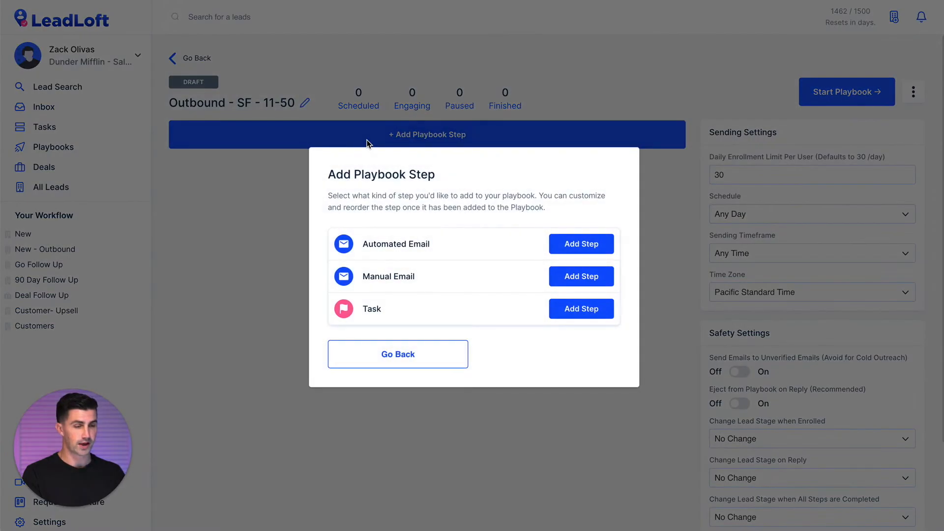
# Add an Automated Email as Step 1 with subject 'Subject' and body 'Body'.
pyautogui.click(580, 248)
pyautogui.click(304, 178)
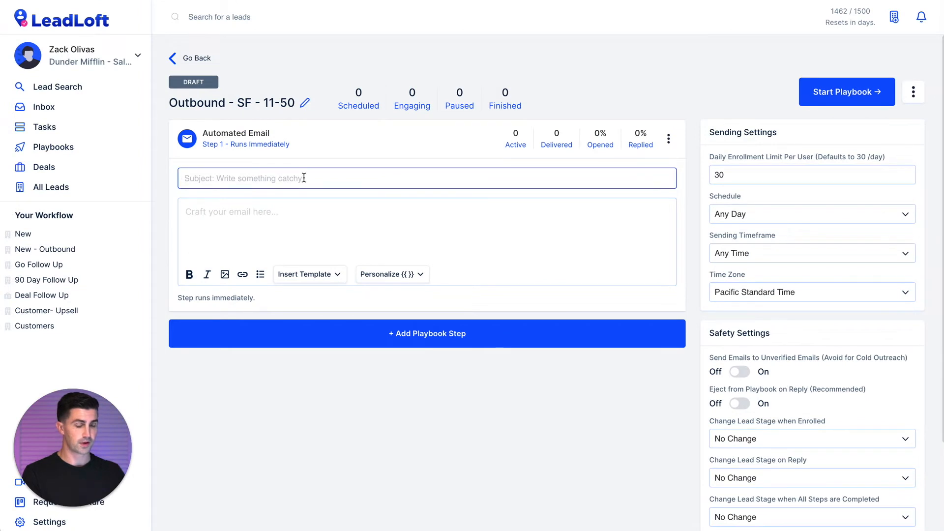
pyautogui.write('Subject')
pyautogui.click(288, 223)
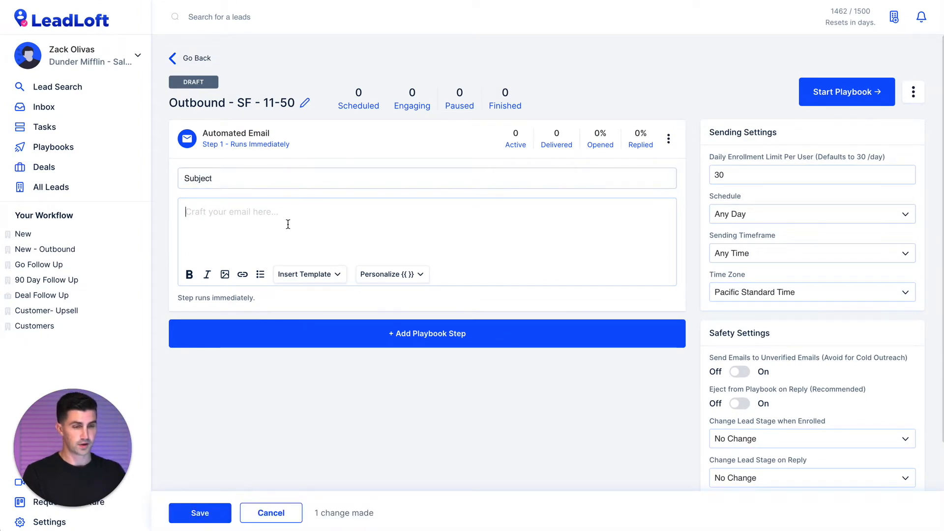
pyautogui.write('Body')
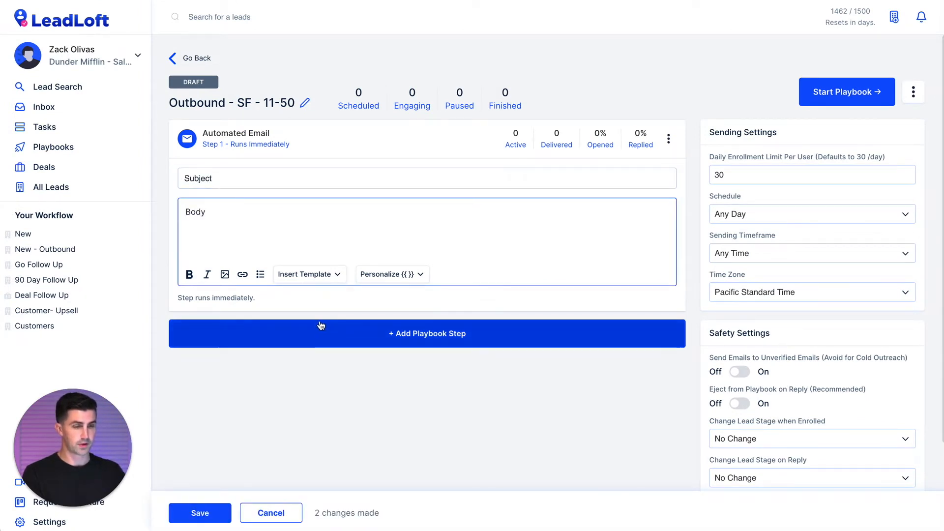
pyautogui.click(319, 331)
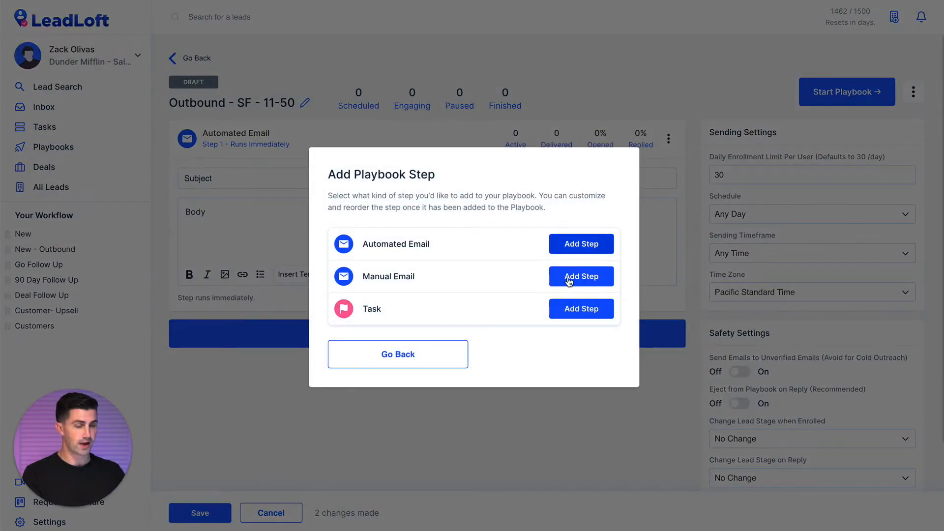
# Add a Task step 'Connect on LinkedIn' with a message using first-name and lead-name fields.
pyautogui.click(570, 308)
pyautogui.write('Connect on LinkedIn')
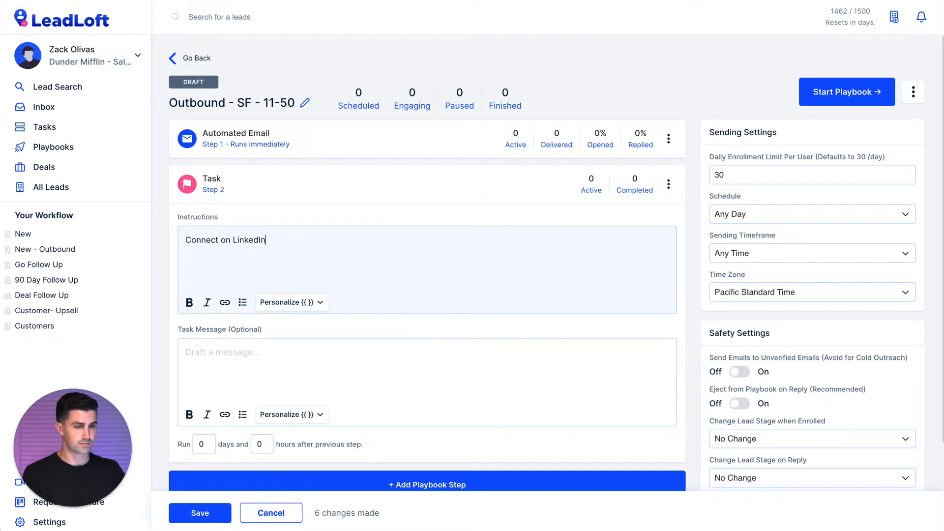
pyautogui.click(267, 389)
pyautogui.write('Hi')
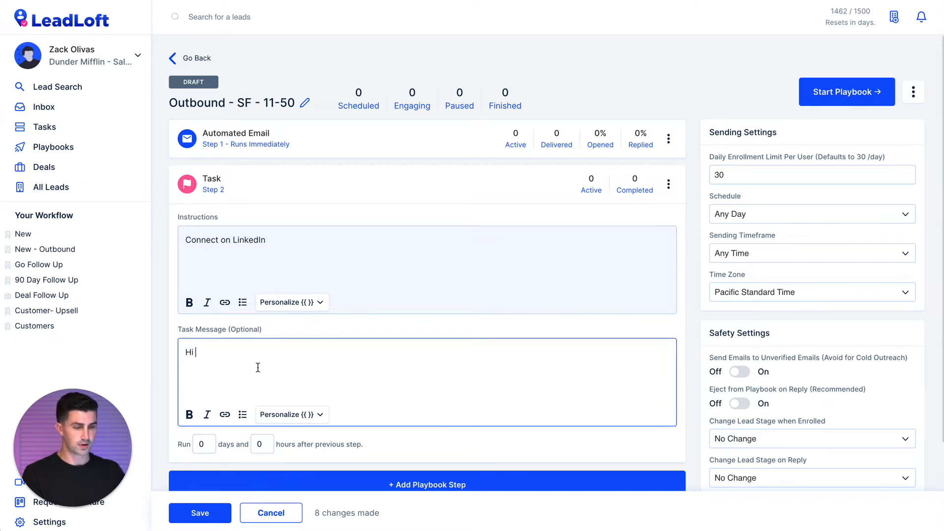
pyautogui.click(294, 414)
pyautogui.click(322, 320)
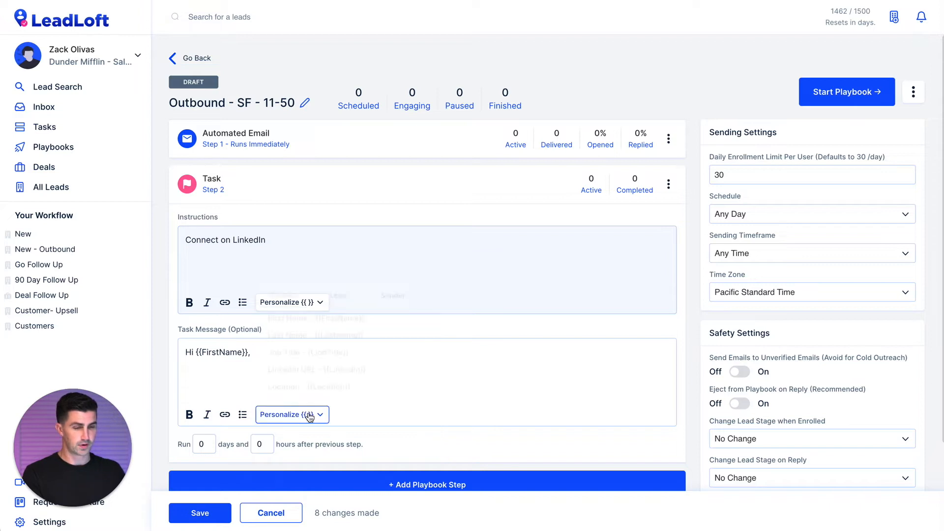
pyautogui.click(292, 415)
pyautogui.click(337, 295)
pyautogui.click(319, 318)
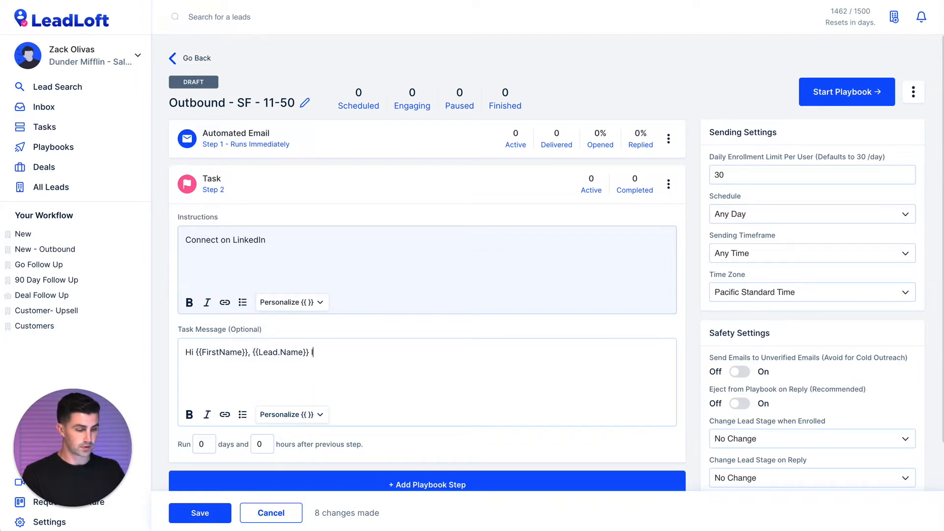
pyautogui.write('looks great')
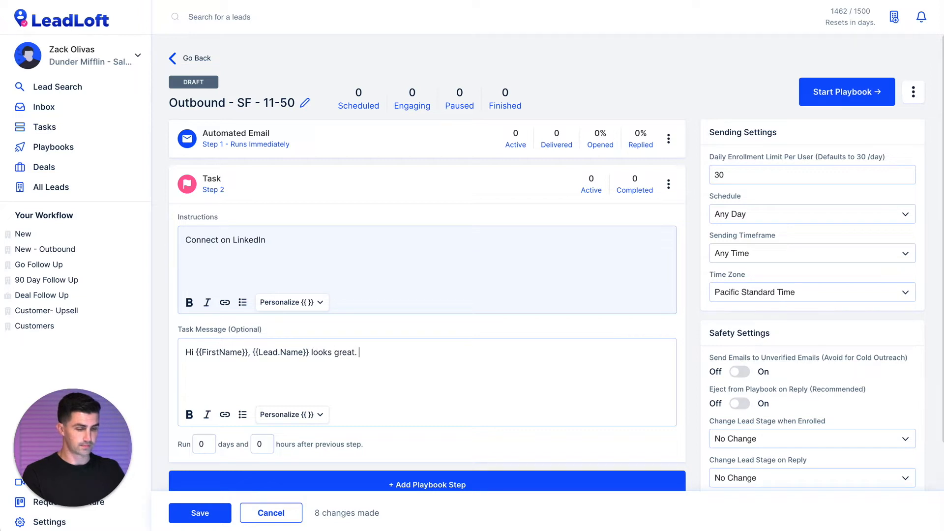
pyautogui.write('. We')
pyautogui.press('BackSpace')
pyautogui.press('BackSpace')
pyautogui.write('Go')
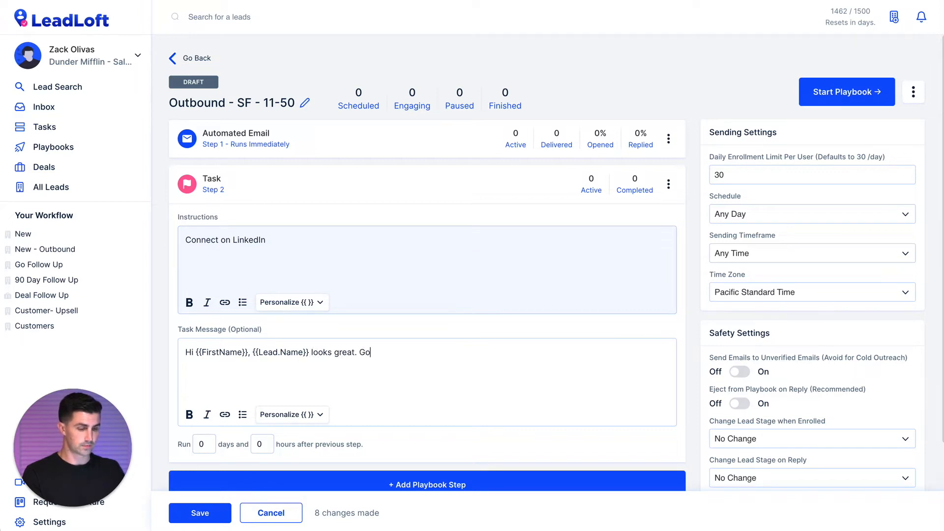
pyautogui.write('od wor')
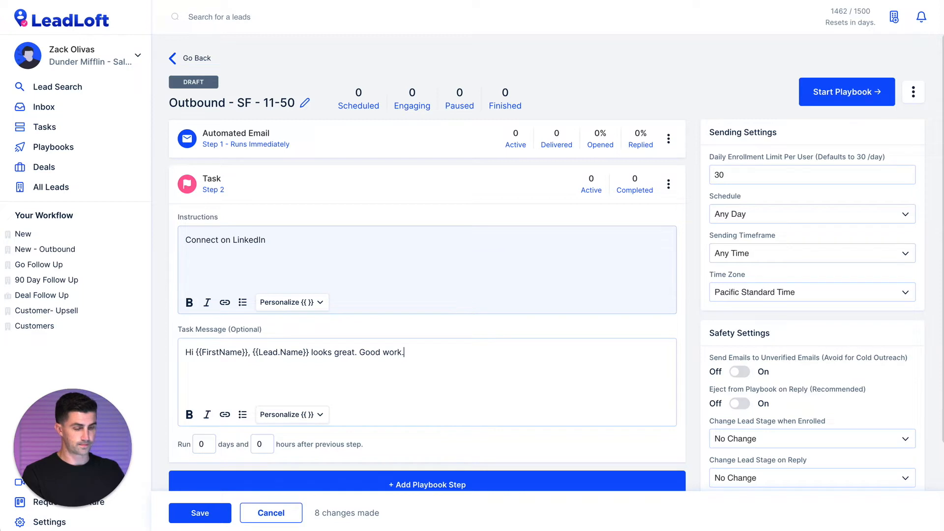
pyautogui.write('k!')
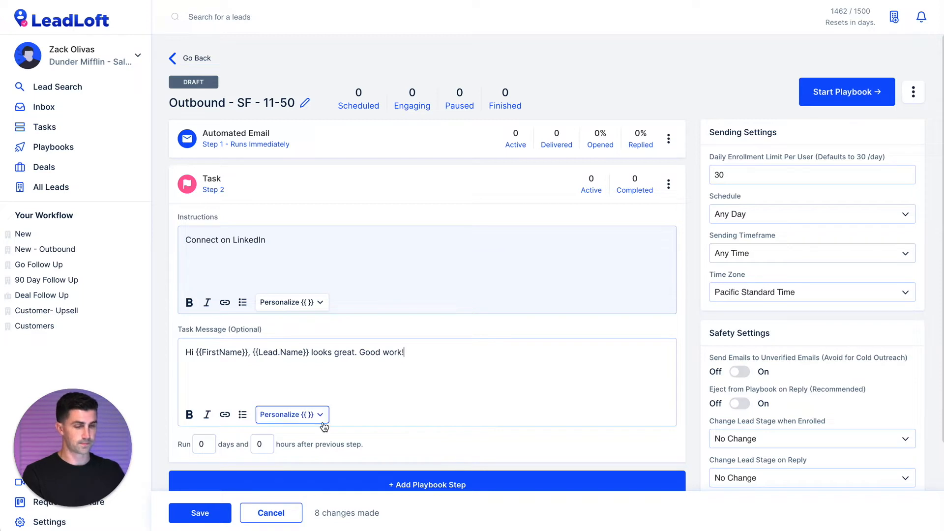
# Set the task to run 3 days after the previous step and save it.
pyautogui.click(208, 444)
pyautogui.press('BackSpace')
pyautogui.write('3')
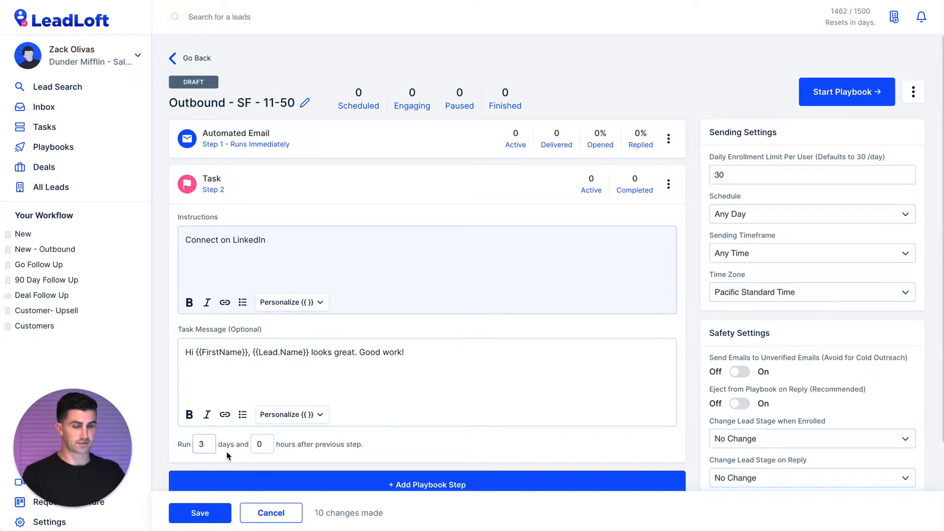
pyautogui.click(196, 512)
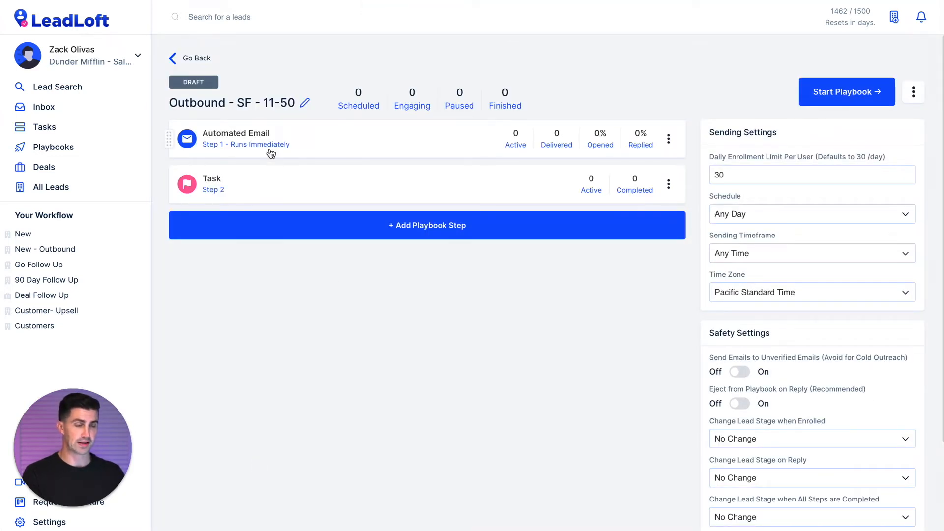
pyautogui.click(269, 181)
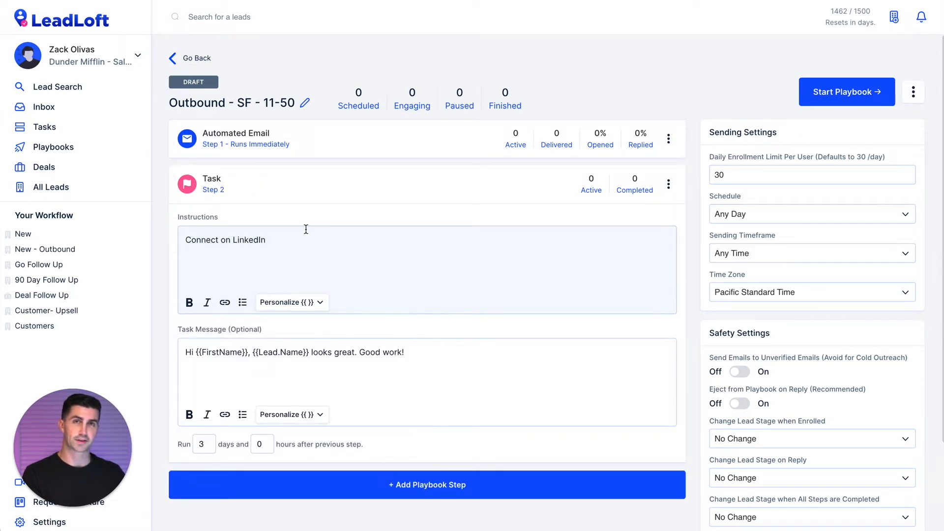
# Add a Manual Email as Step 3 with body 'Just following up here.', running 3 days later.
pyautogui.click(265, 184)
pyautogui.click(255, 218)
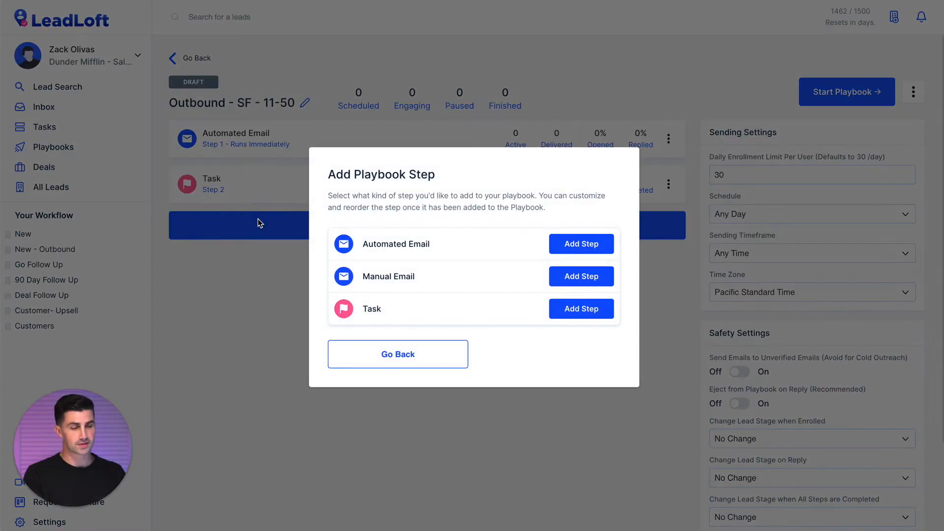
pyautogui.click(567, 275)
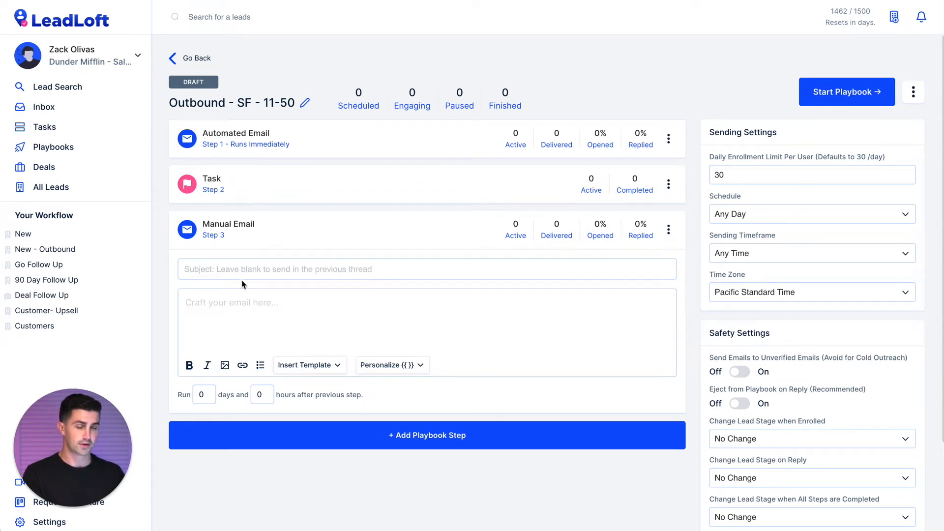
pyautogui.click(225, 272)
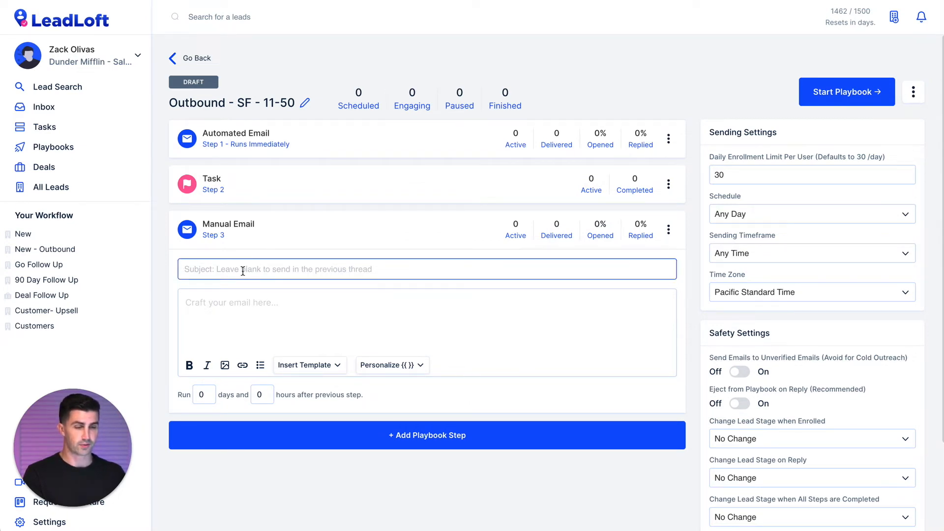
pyautogui.click(273, 314)
pyautogui.write('Just foll')
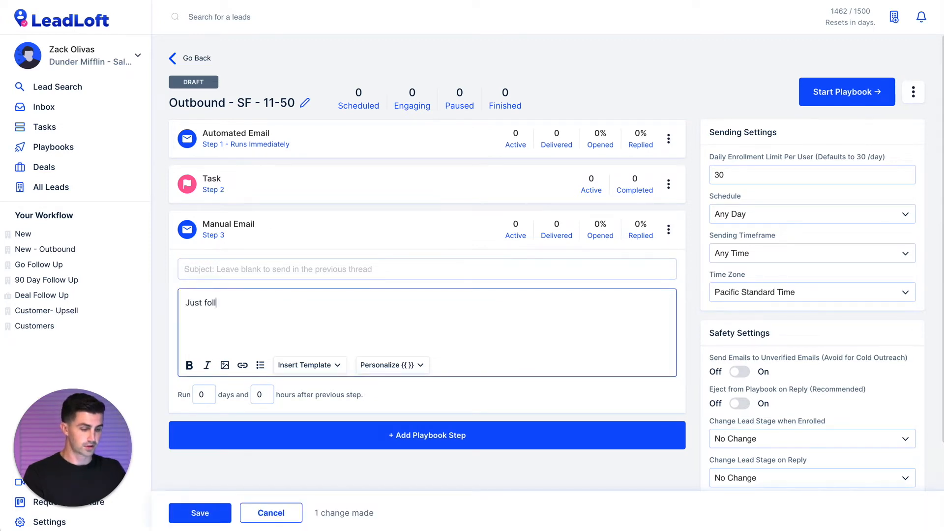
pyautogui.write('owing up here.')
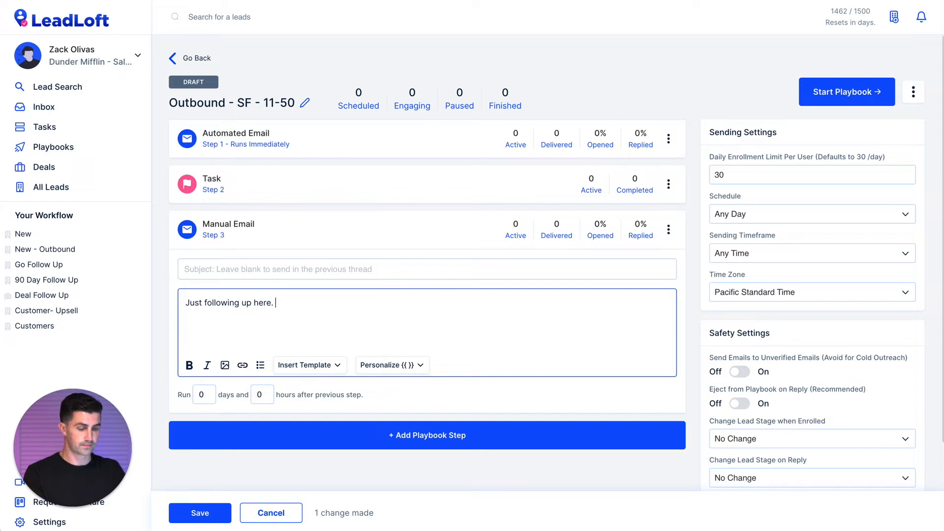
pyautogui.click(203, 395)
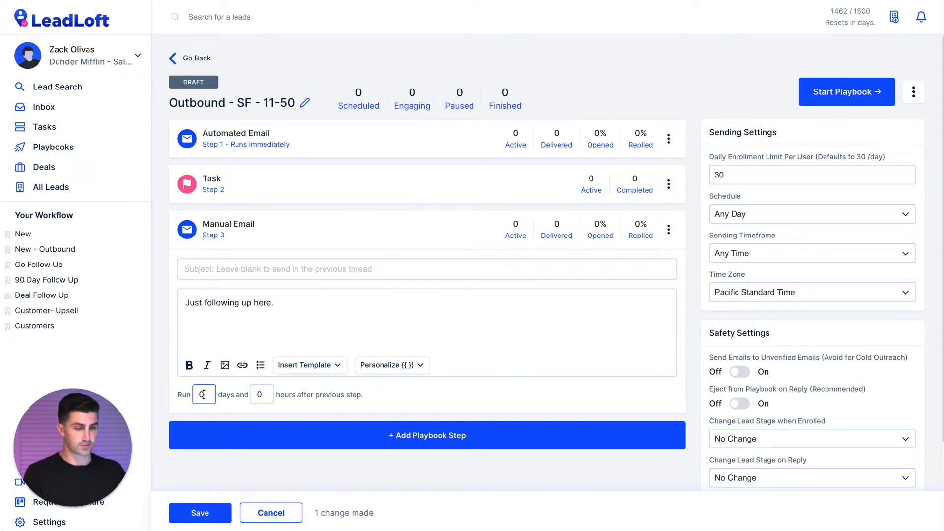
pyautogui.write('0')
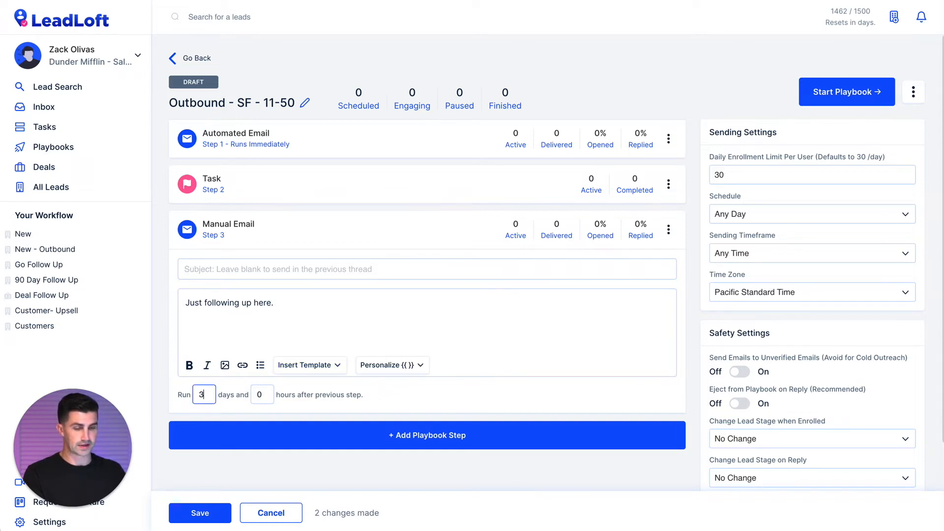
pyautogui.click(199, 511)
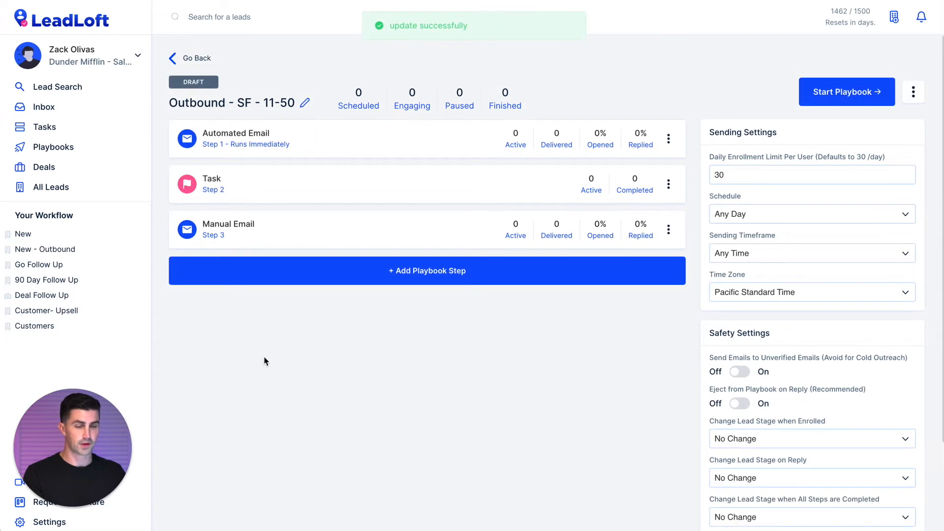
# Replace the Manual Email body with a {{FirstName}} greeting followed by 'Came across'.
pyautogui.click(287, 148)
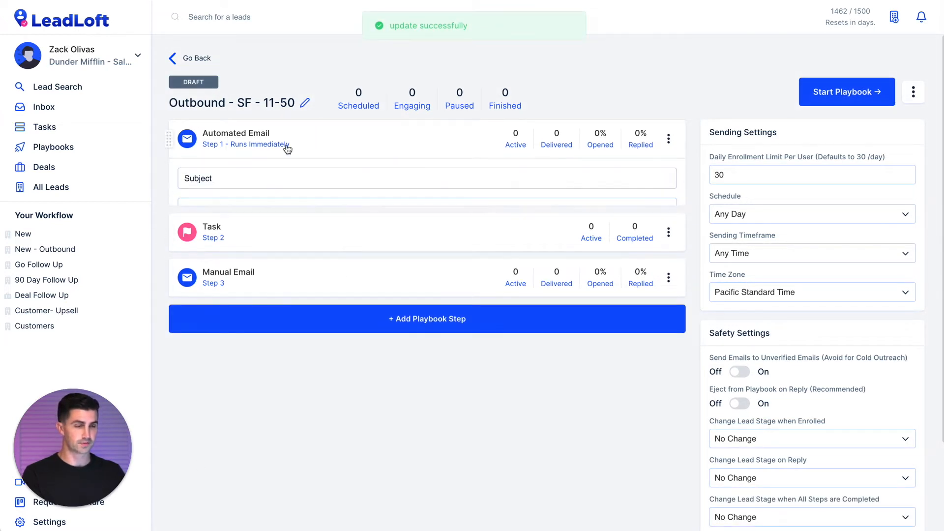
pyautogui.click(288, 147)
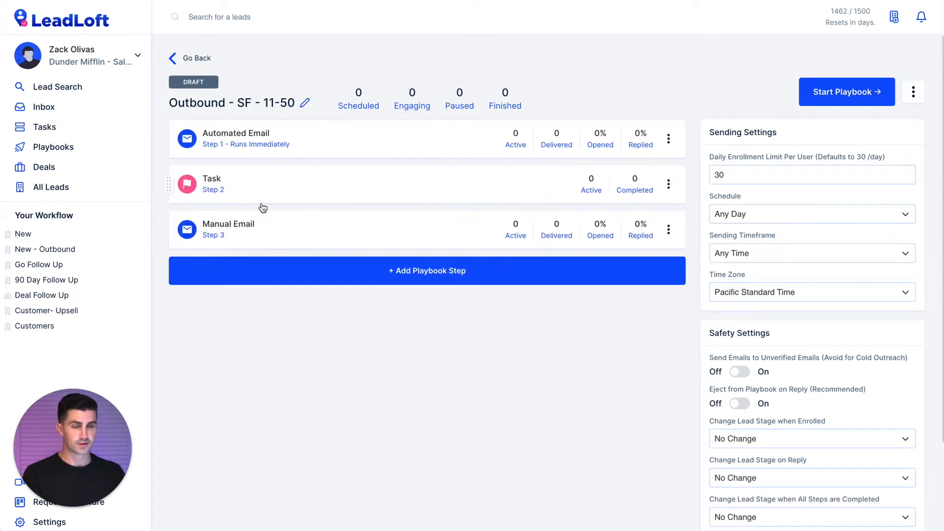
pyautogui.click(256, 230)
pyautogui.click(208, 269)
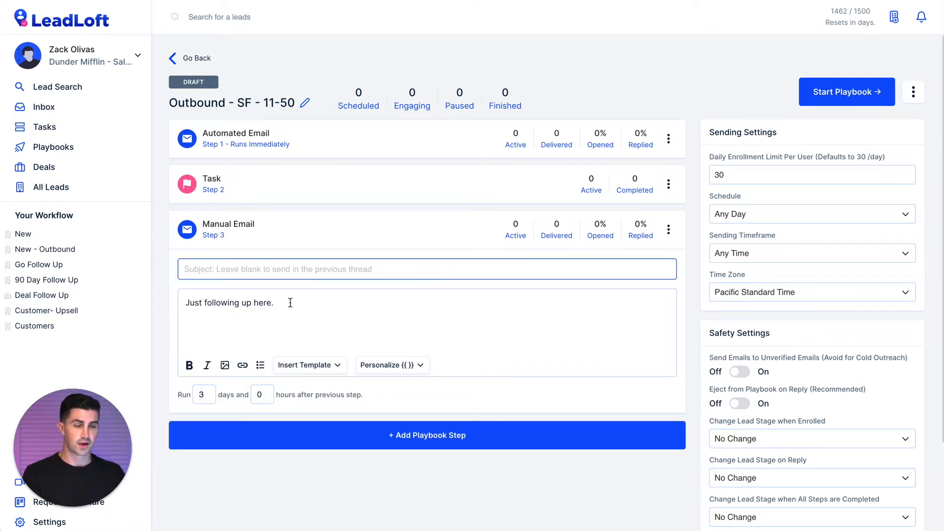
pyautogui.moveTo(290, 302); pyautogui.dragTo(160, 306)
pyautogui.press('BackSpace')
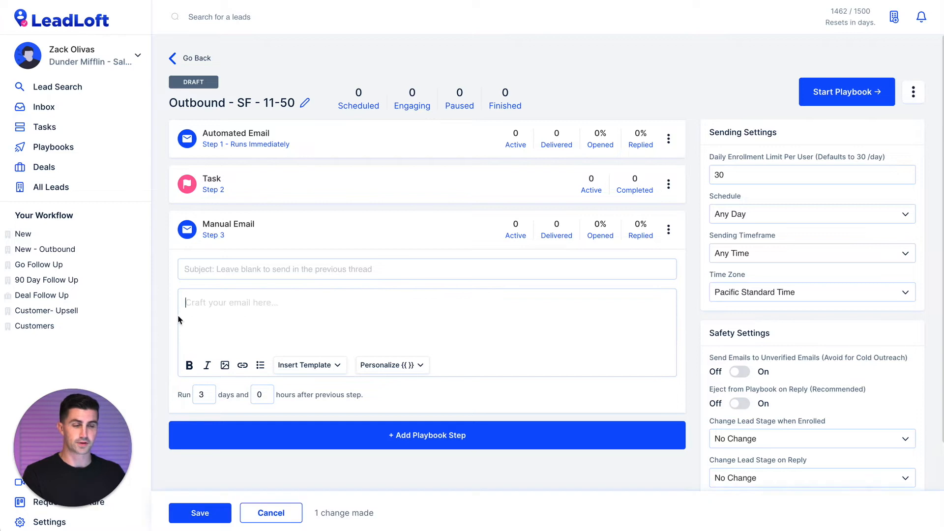
pyautogui.click(381, 365)
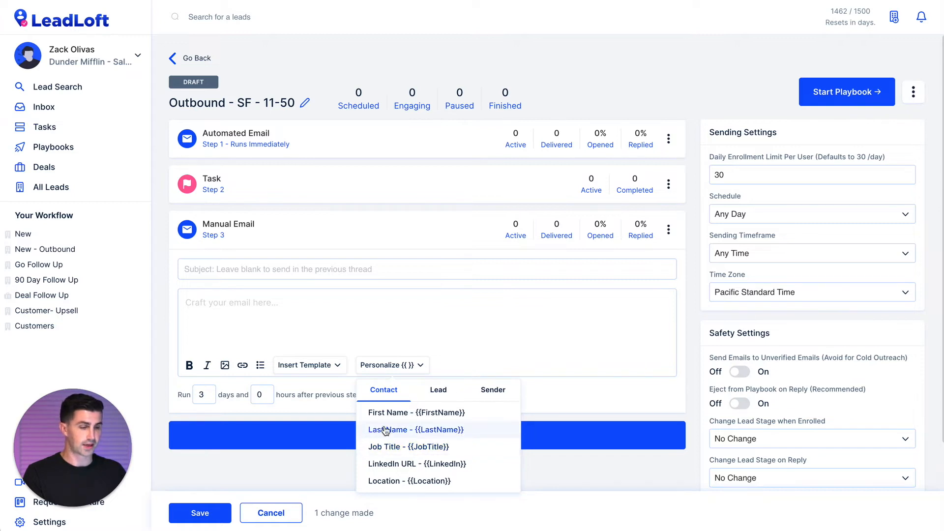
pyautogui.click(444, 418)
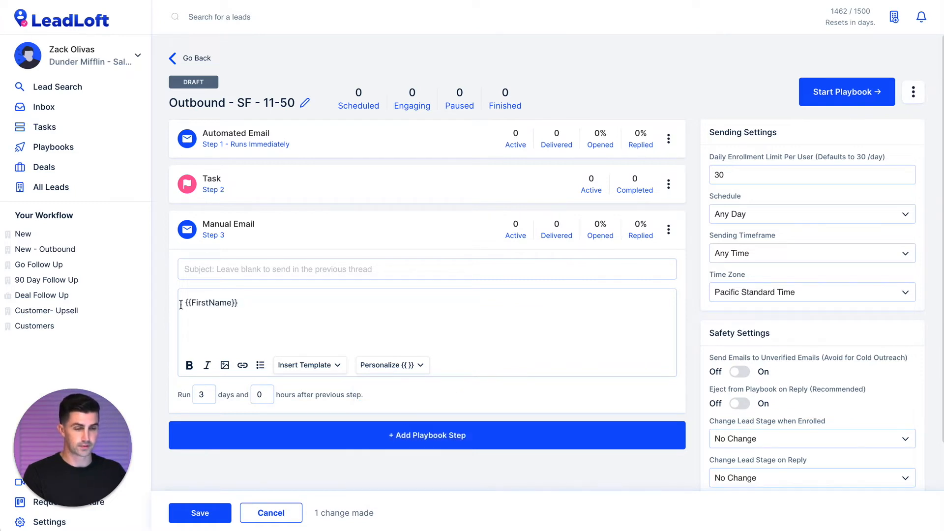
pyautogui.write('Hi')
pyautogui.press('End')
pyautogui.write(', ')
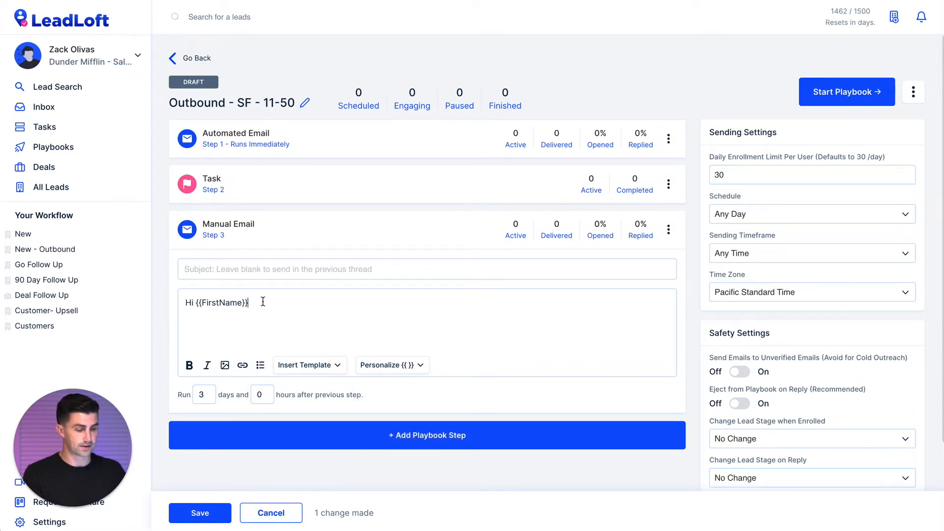
pyautogui.write('Came across')
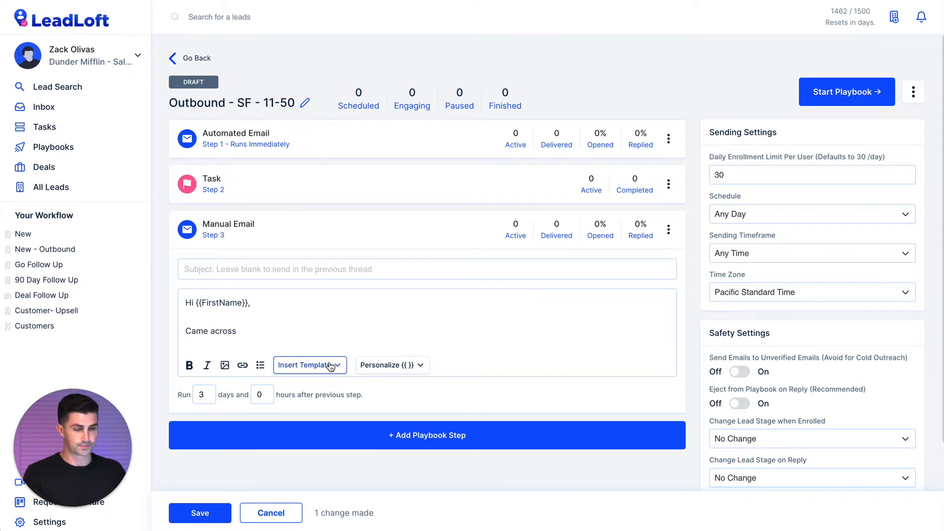
# Add {{Lead.Name}} and {{Lead.Website}} to the message, correct 'reach', and save the email.
pyautogui.click(392, 365)
pyautogui.click(438, 390)
pyautogui.click(438, 413)
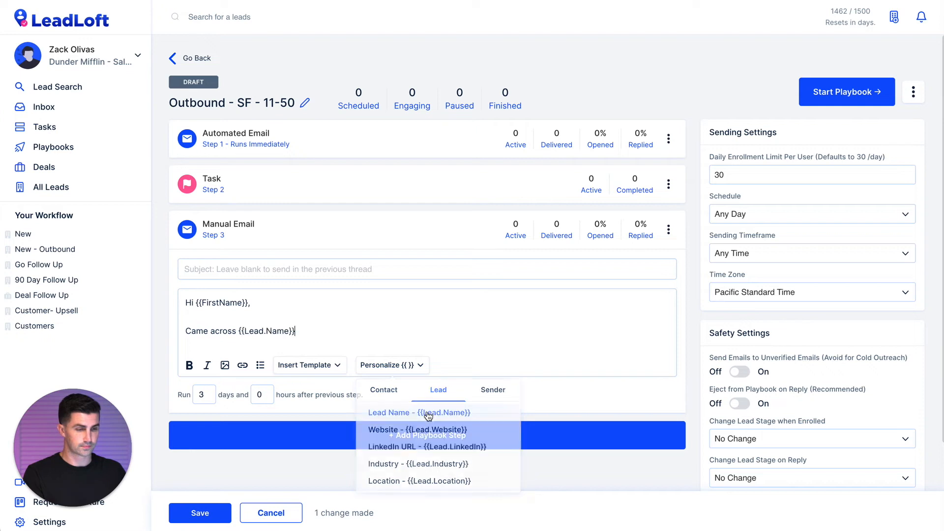
pyautogui.write('an')
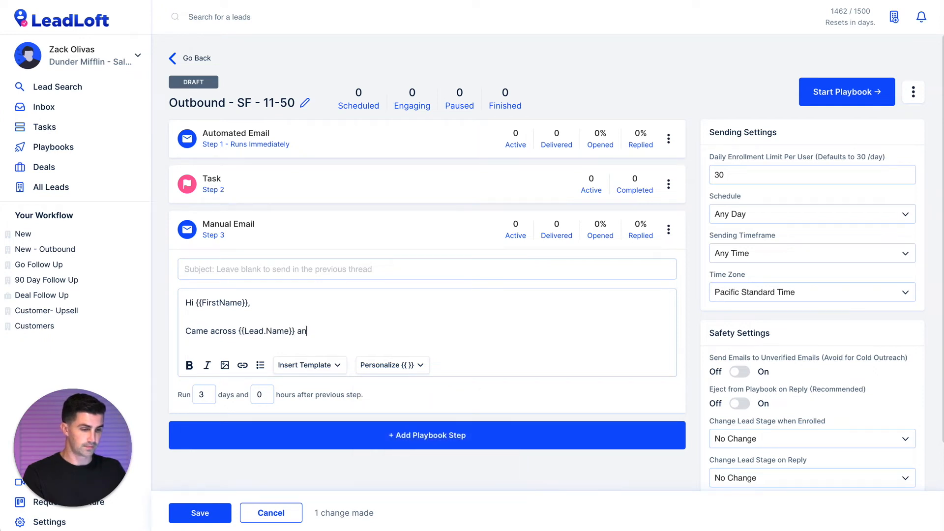
pyautogui.write(' d after looking at')
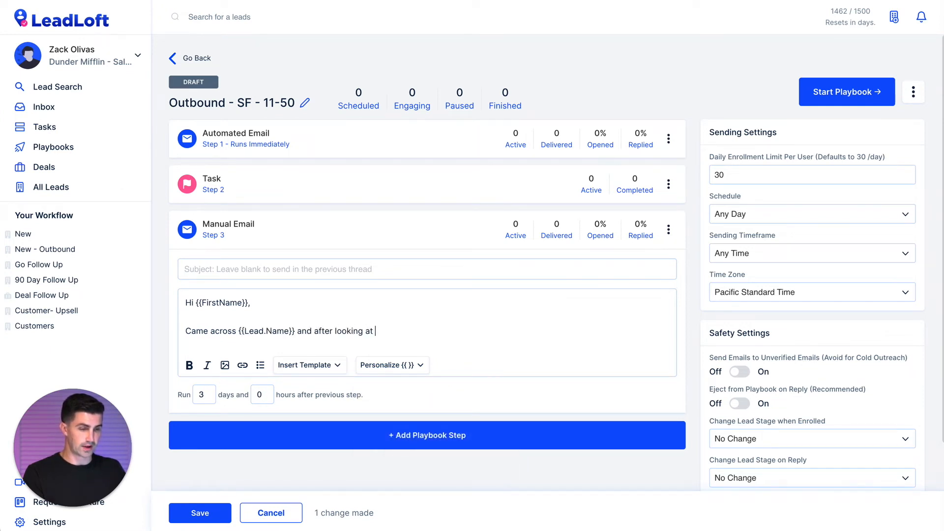
pyautogui.click(392, 365)
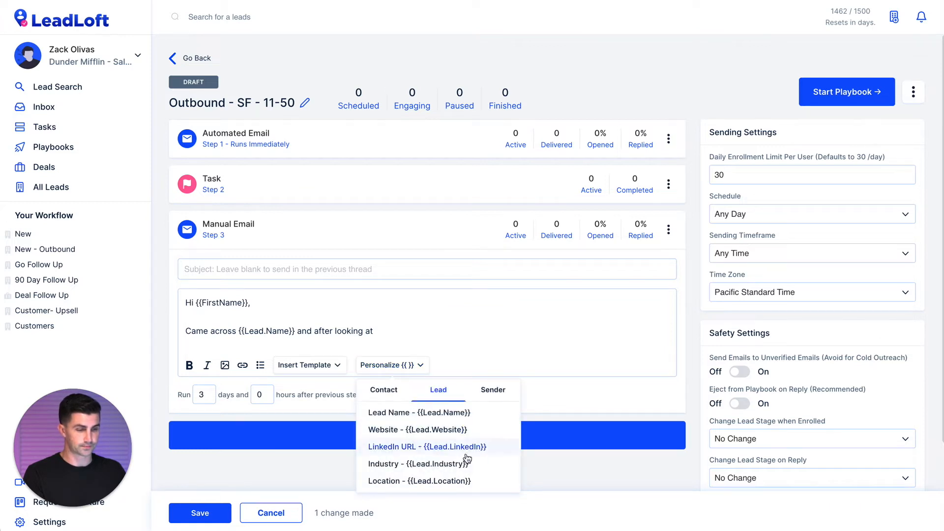
pyautogui.click(422, 431)
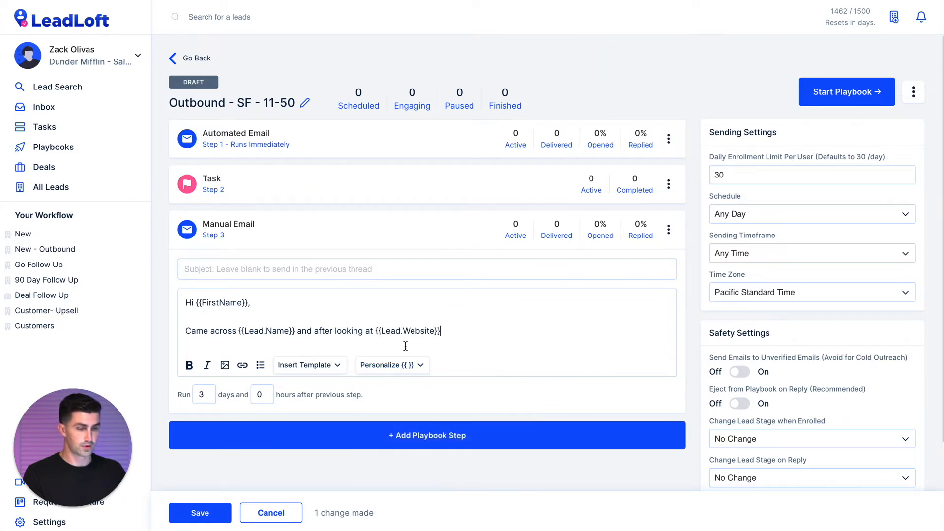
pyautogui.write(', I just ha')
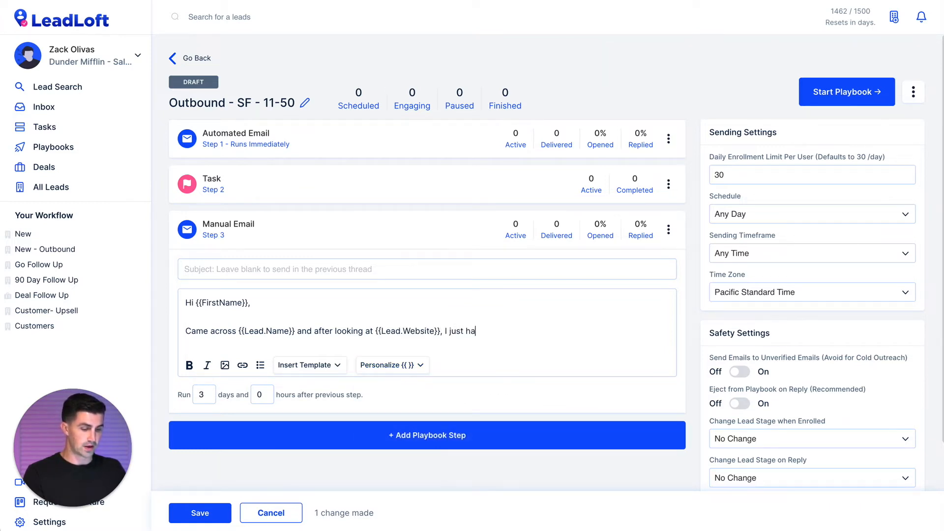
pyautogui.write('d to rach out.')
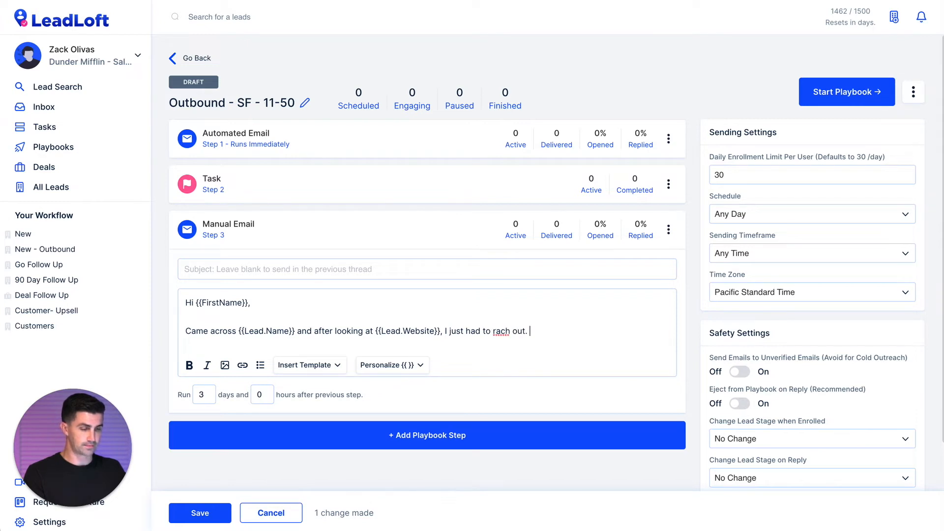
pyautogui.click(497, 332)
pyautogui.write('e')
pyautogui.click(556, 333)
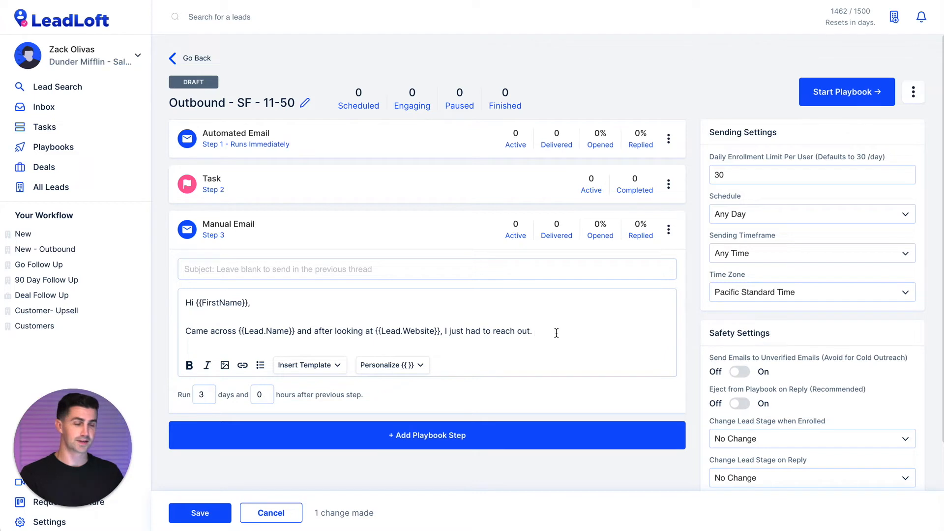
pyautogui.click(203, 514)
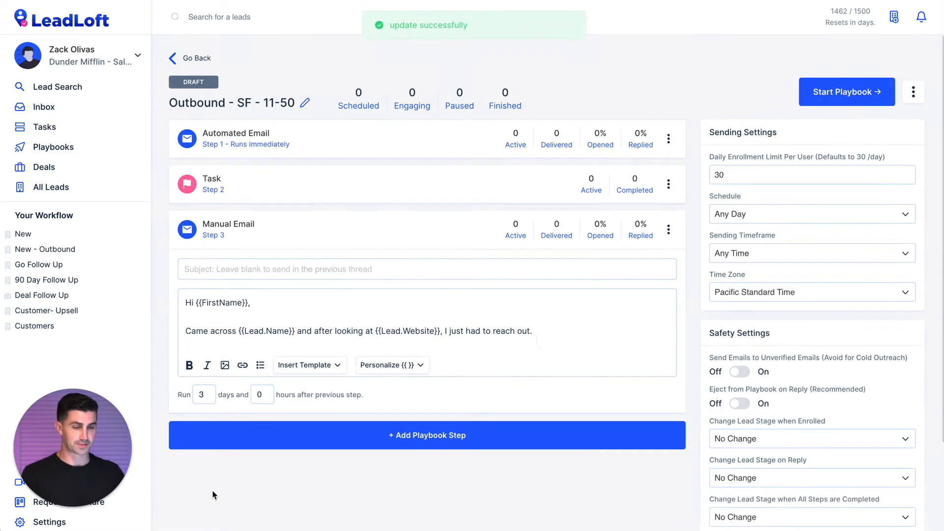
# Reorder the playbook steps to Manual Email, Task, then Automated Email.
pyautogui.click(369, 231)
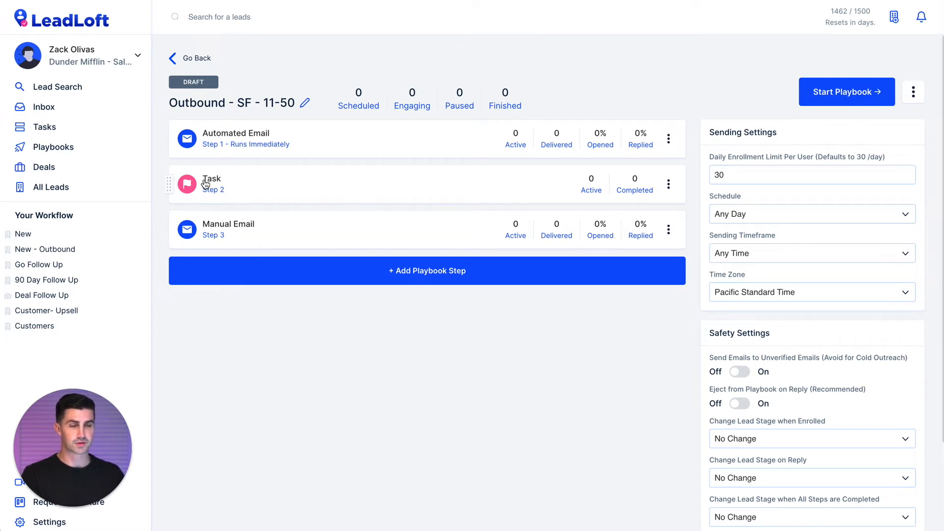
pyautogui.moveTo(176, 185); pyautogui.dragTo(176, 141)
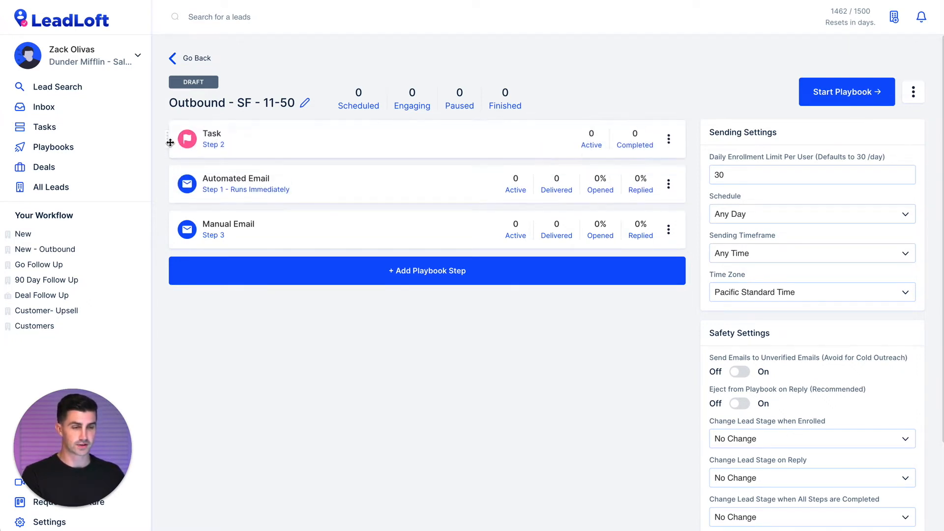
pyautogui.moveTo(172, 184); pyautogui.dragTo(173, 139)
pyautogui.moveTo(170, 230); pyautogui.dragTo(188, 175)
pyautogui.moveTo(179, 137); pyautogui.dragTo(189, 231)
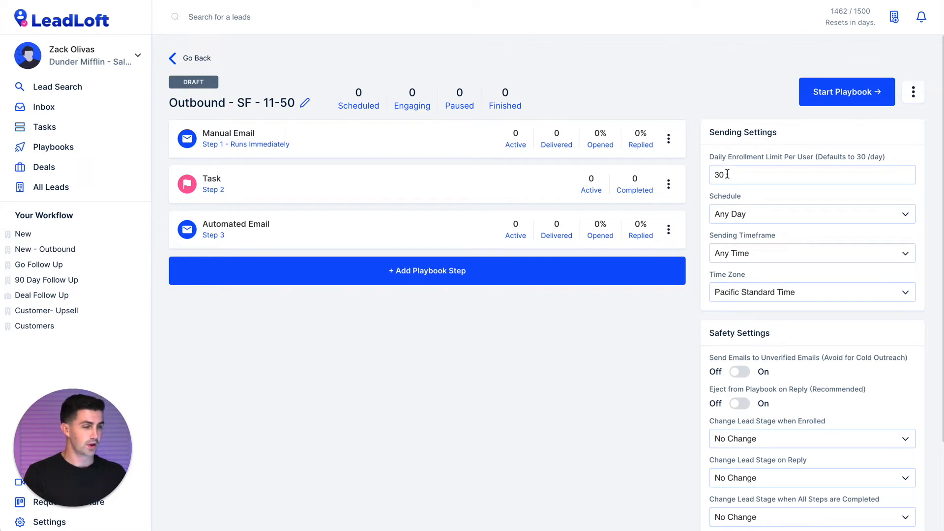
pyautogui.moveTo(710, 157); pyautogui.dragTo(887, 158)
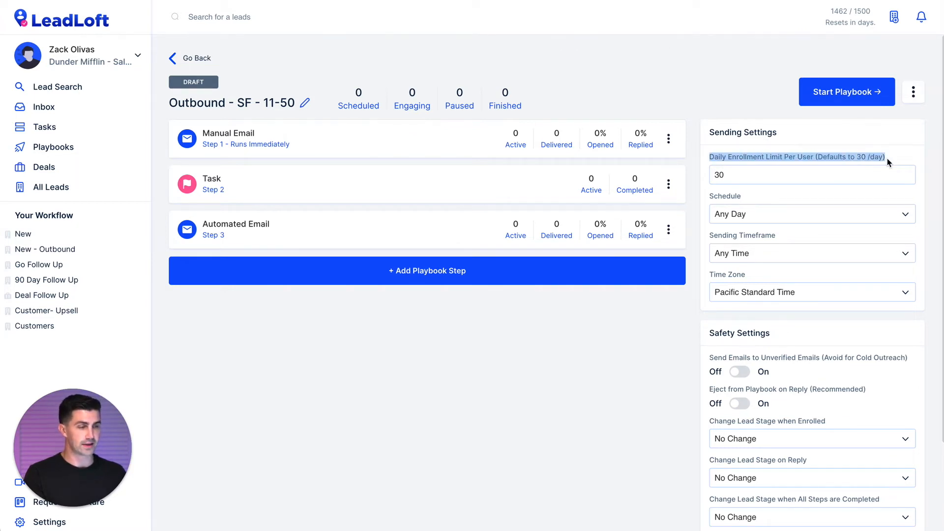
# Change the Daily Enrollment Limit Per User from 30 to 10.
pyautogui.click(887, 159)
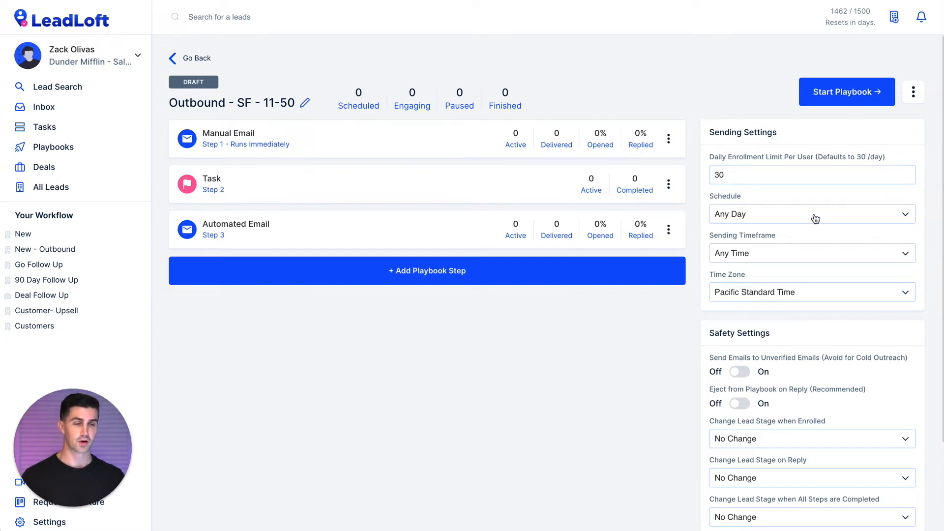
pyautogui.doubleClick(735, 174)
pyautogui.write('10')
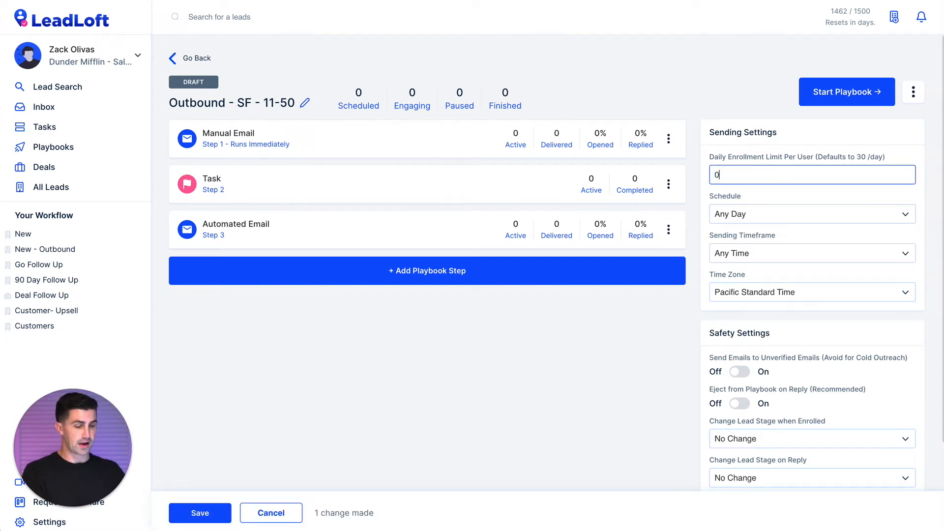
pyautogui.click(702, 205)
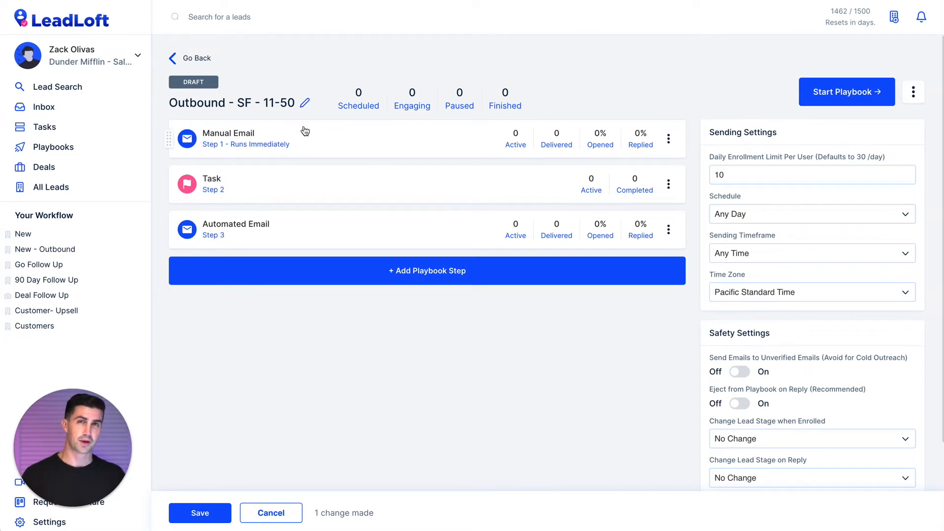
pyautogui.click(752, 173)
pyautogui.click(751, 216)
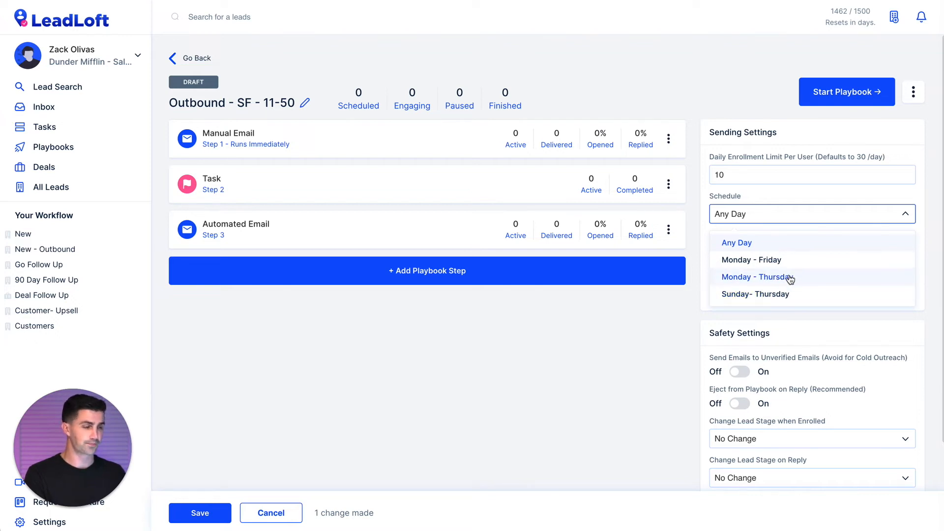
pyautogui.click(750, 246)
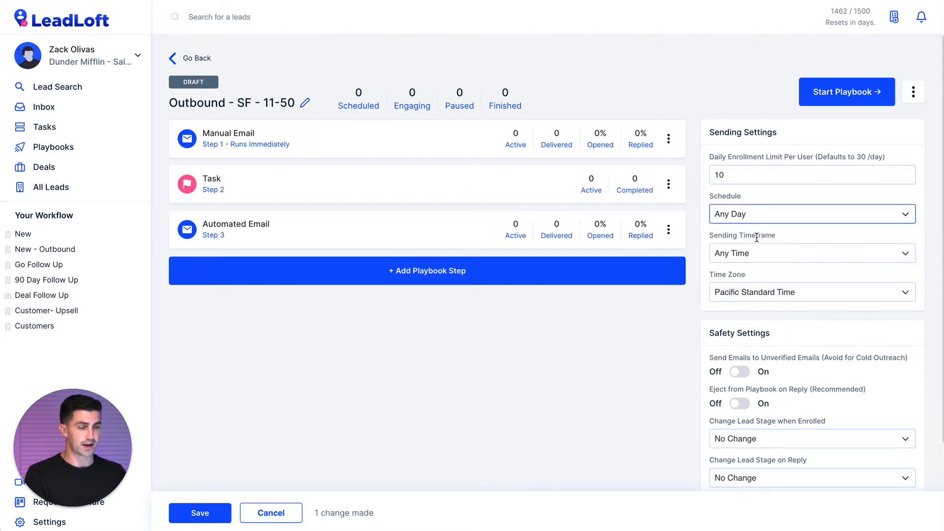
pyautogui.click(733, 254)
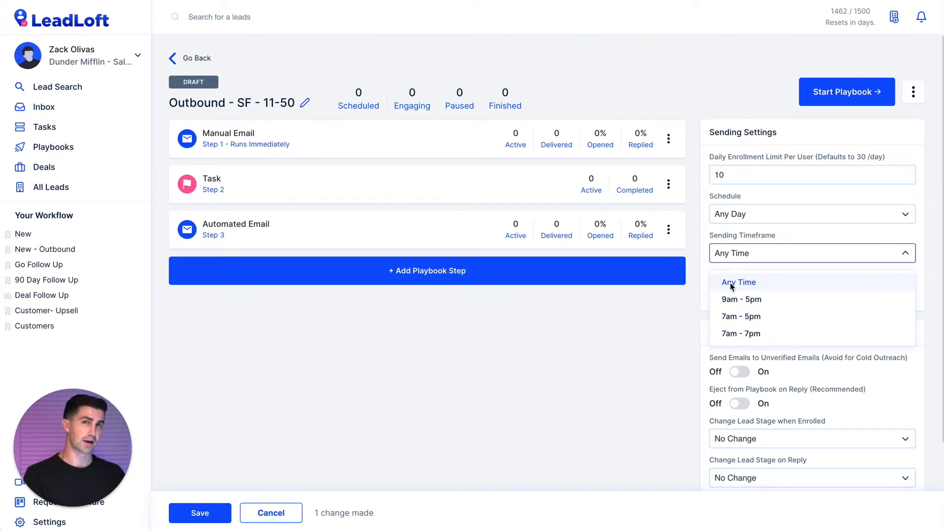
pyautogui.click(764, 287)
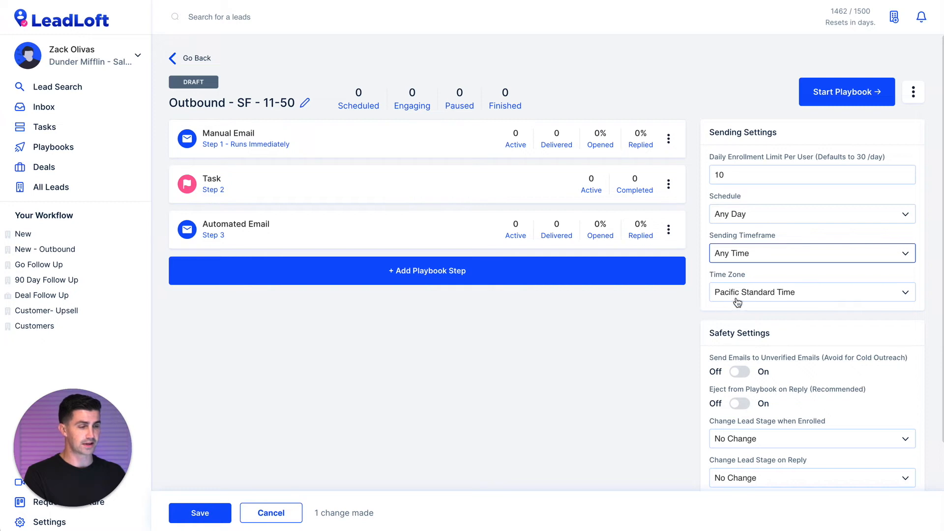
# Enable Eject on Reply; set stages Engaging on enrollment, Potential on reply, No Response when finished.
pyautogui.scroll(-2, 662, 318)
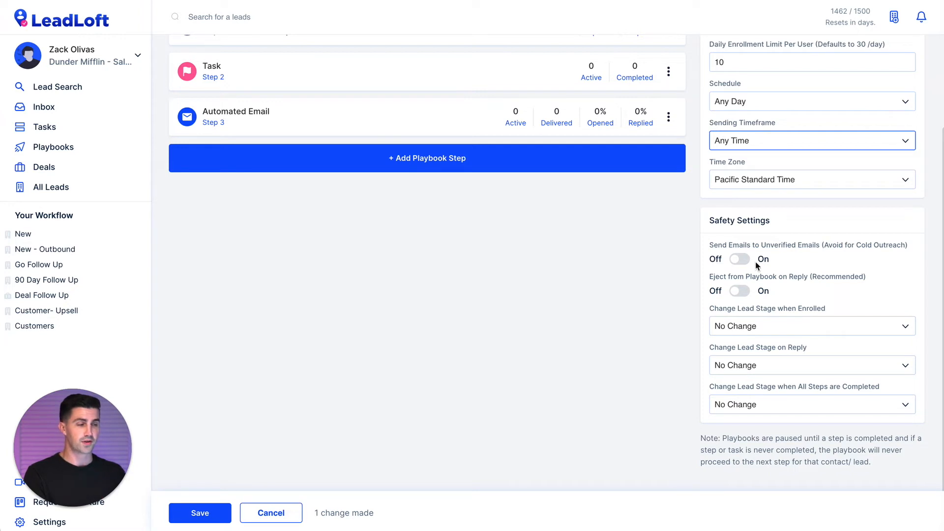
pyautogui.click(739, 259)
pyautogui.click(741, 262)
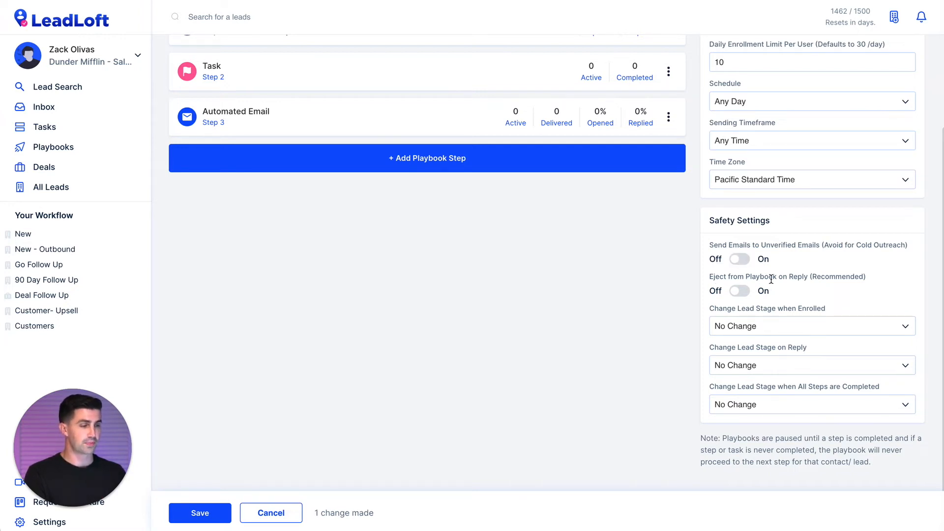
pyautogui.click(736, 294)
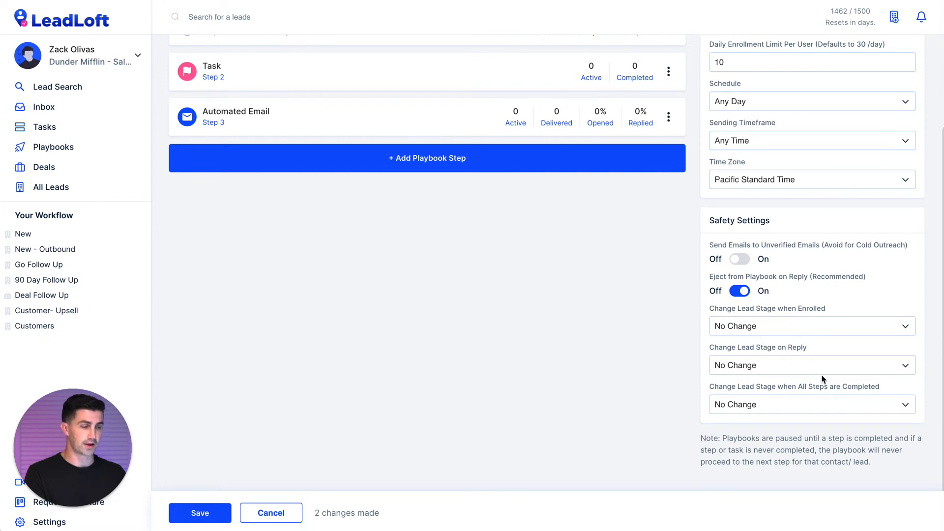
pyautogui.click(800, 406)
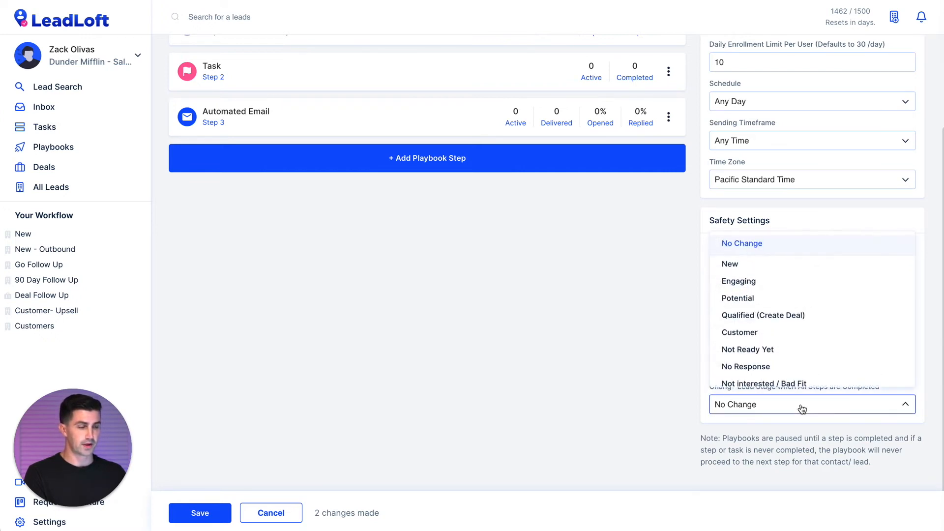
pyautogui.click(786, 371)
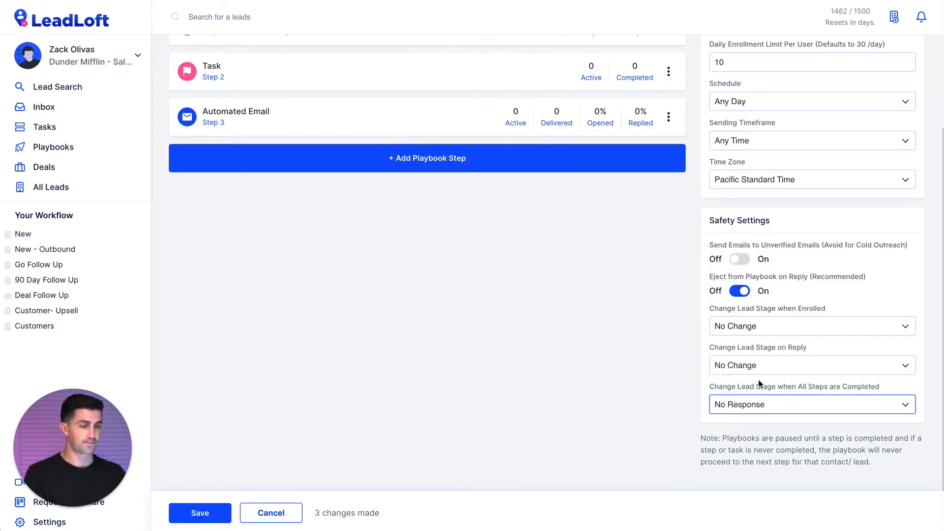
pyautogui.click(778, 369)
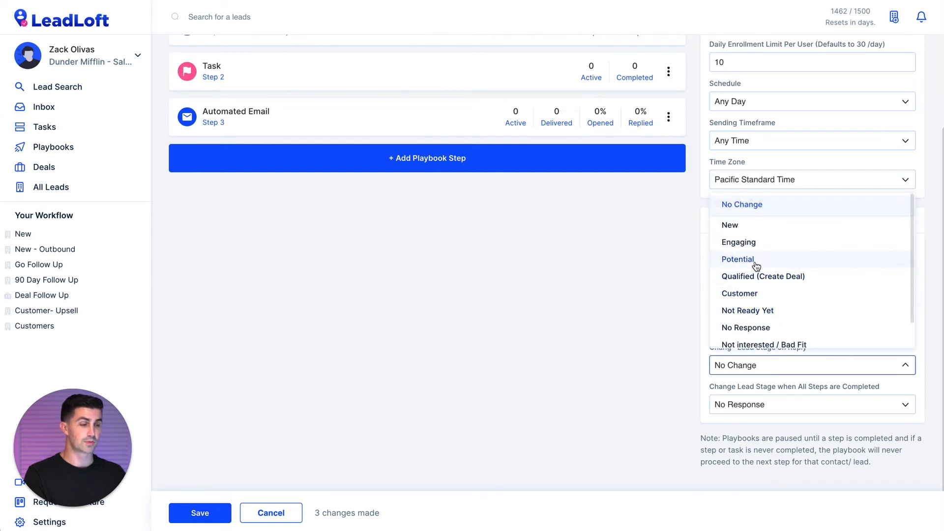
pyautogui.click(760, 260)
pyautogui.click(758, 334)
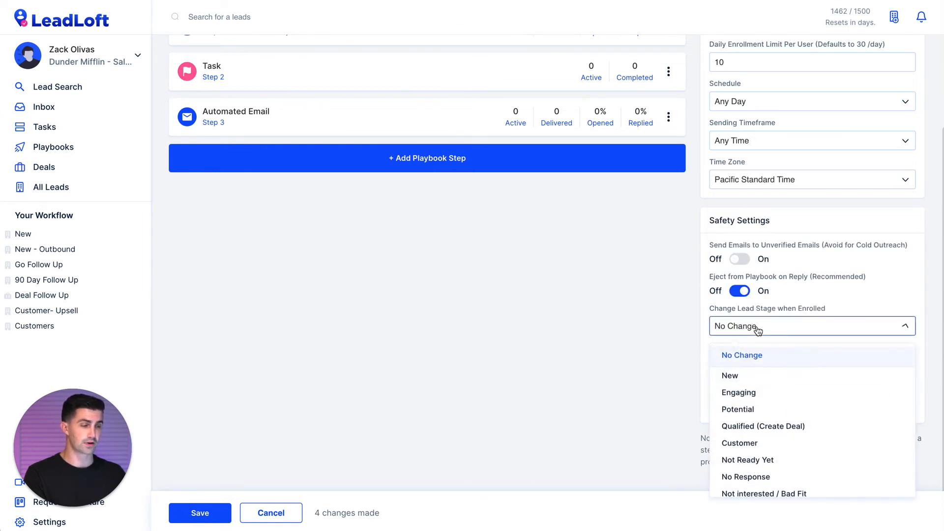
pyautogui.click(750, 394)
pyautogui.scroll(2, 642, 362)
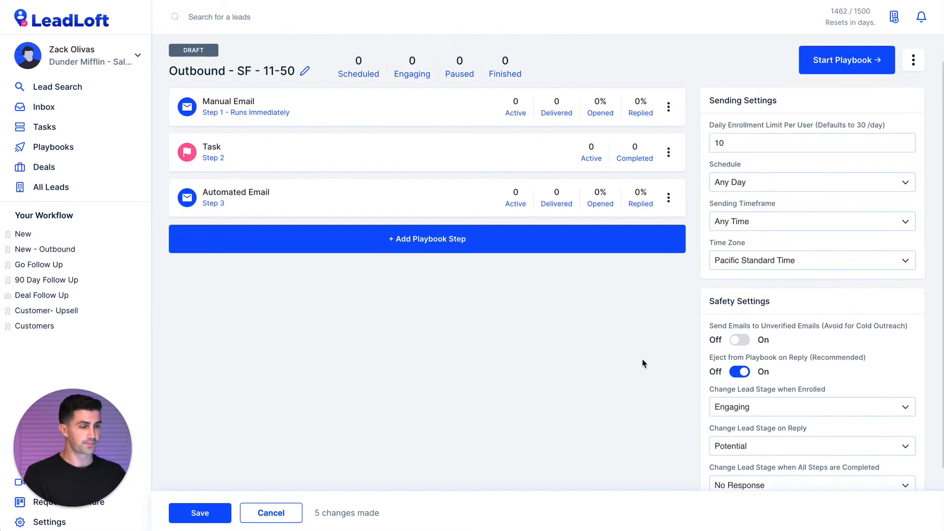
# Save the settings and start the Outbound - SF - 11-50 playbook, confirming the prompt.
pyautogui.scroll(1, 642, 360)
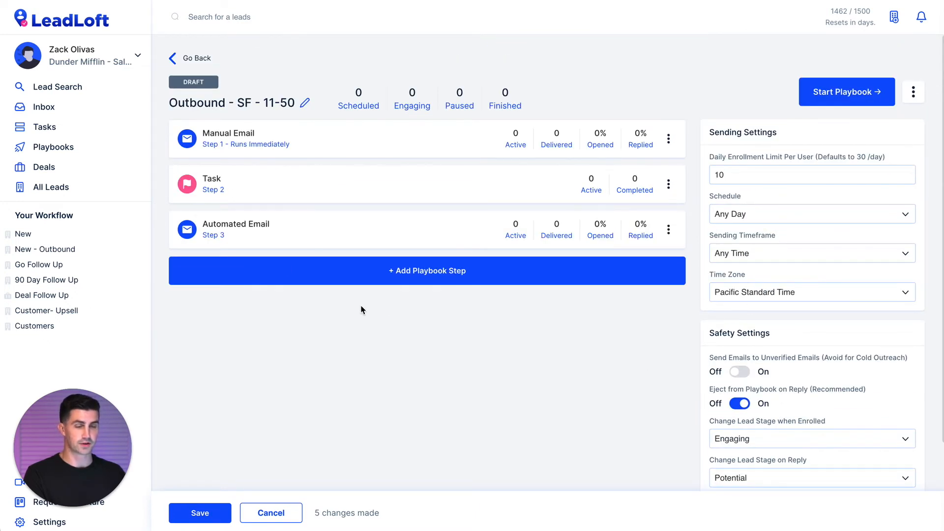
pyautogui.click(206, 511)
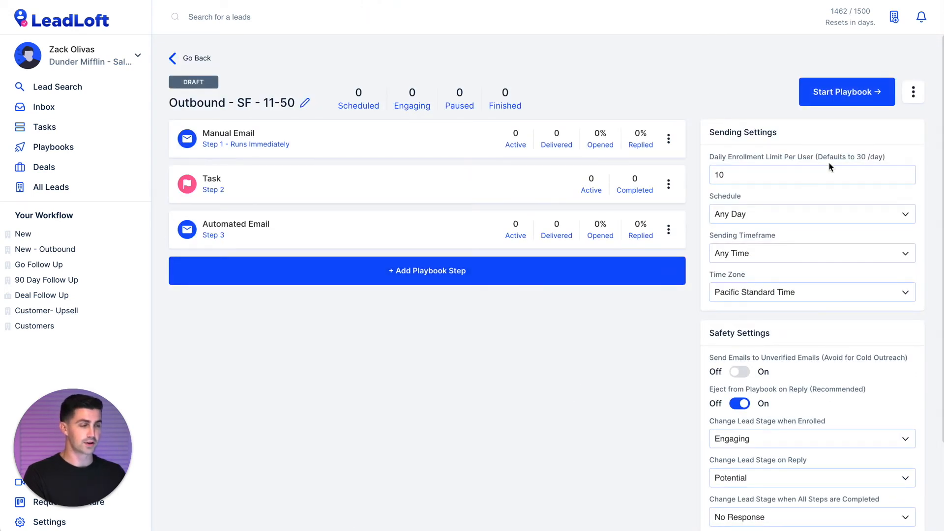
pyautogui.click(843, 102)
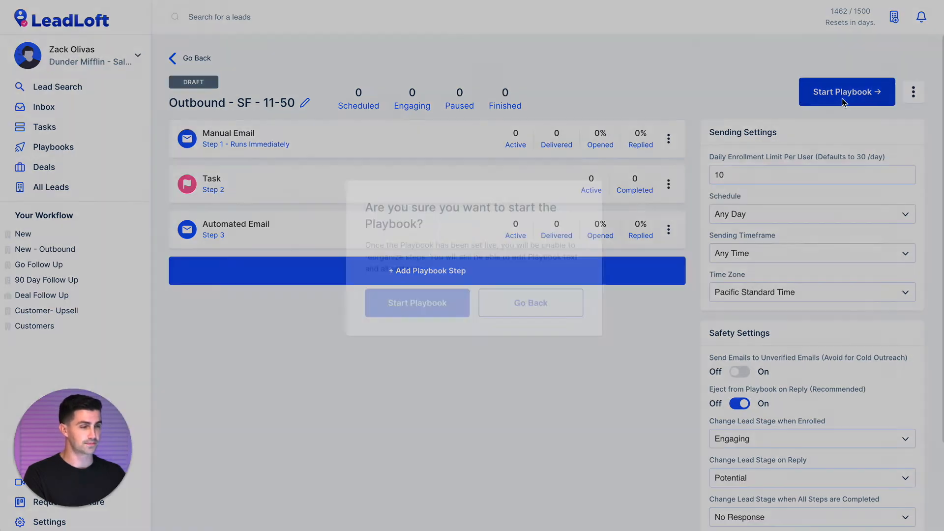
pyautogui.click(414, 318)
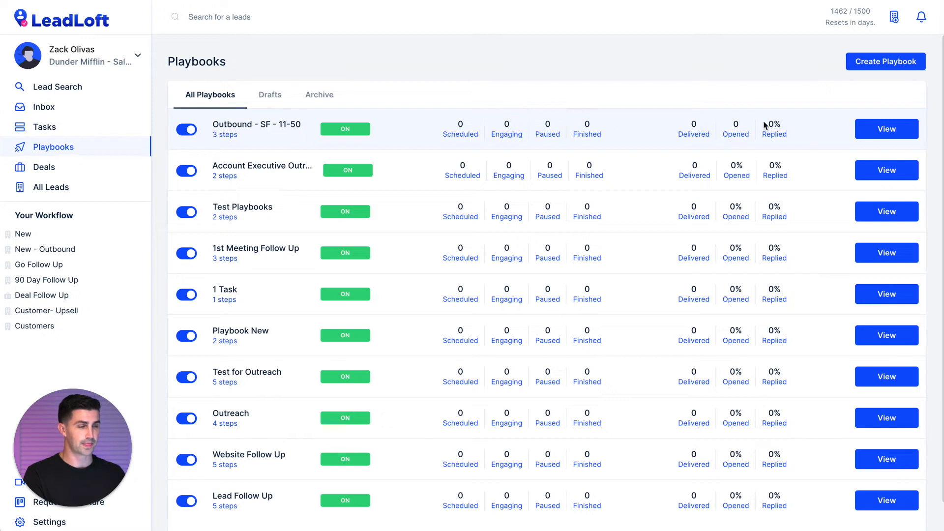
# Reopen the live Outbound - SF - 11-50 playbook and review its title and extra actions.
pyautogui.click(872, 130)
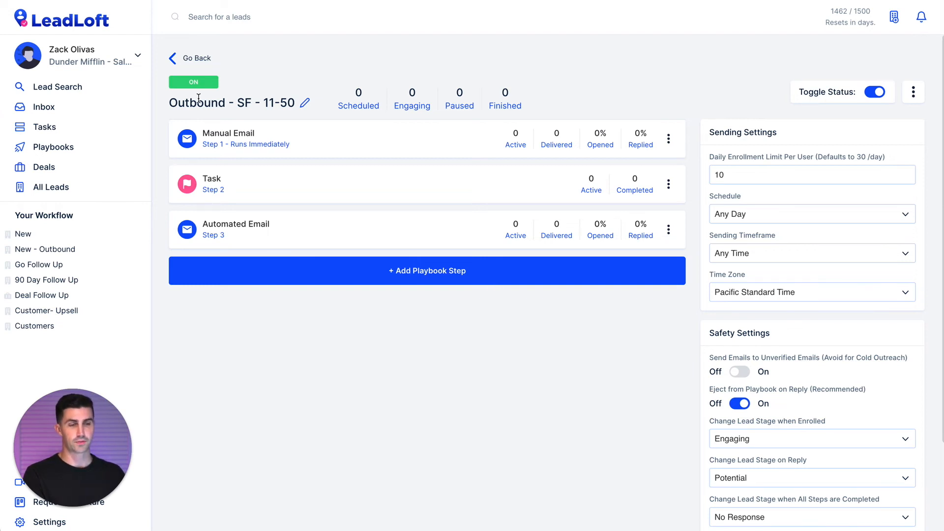
pyautogui.moveTo(171, 103); pyautogui.dragTo(295, 103)
pyautogui.click(246, 103)
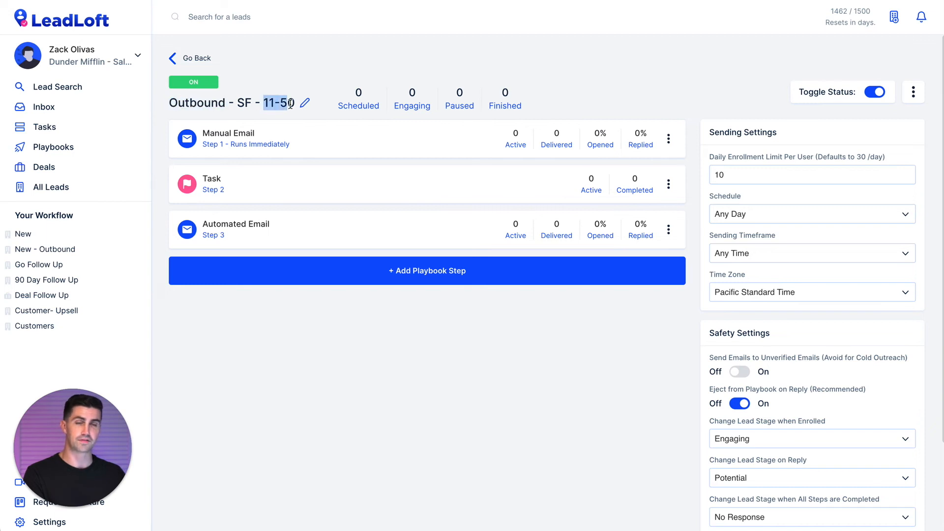
pyautogui.click(309, 394)
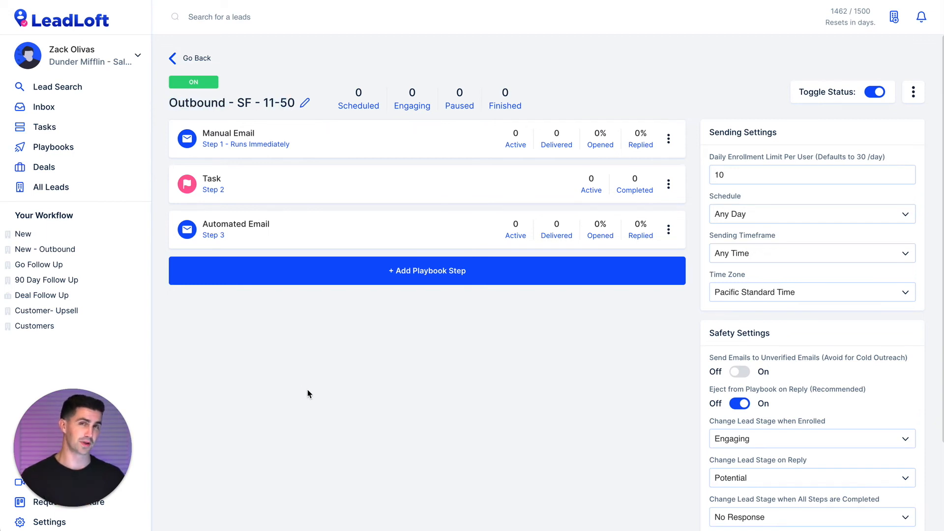
pyautogui.click(913, 93)
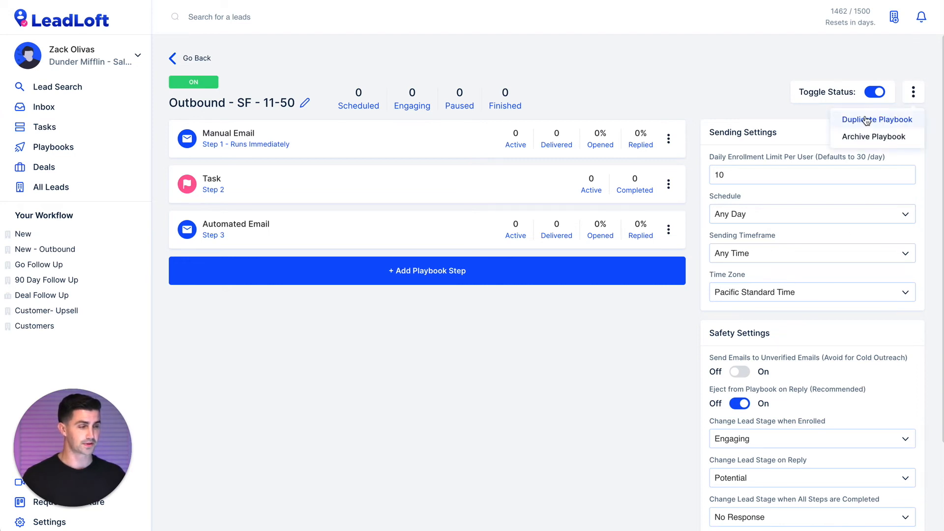
# Duplicate the playbook and rename the copy 'Outbound - NY - 100-500'.
pyautogui.click(867, 120)
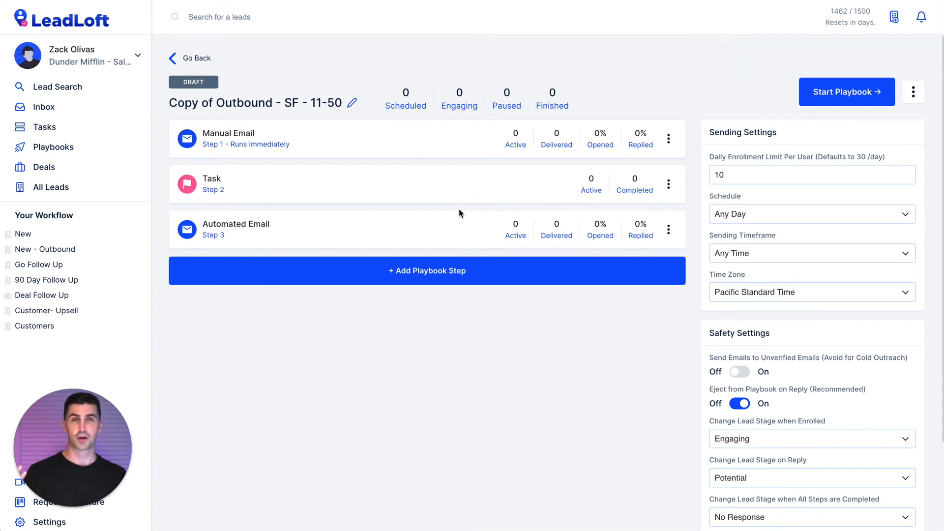
pyautogui.click(352, 102)
pyautogui.moveTo(393, 149); pyautogui.dragTo(344, 153)
pyautogui.press('BackSpace')
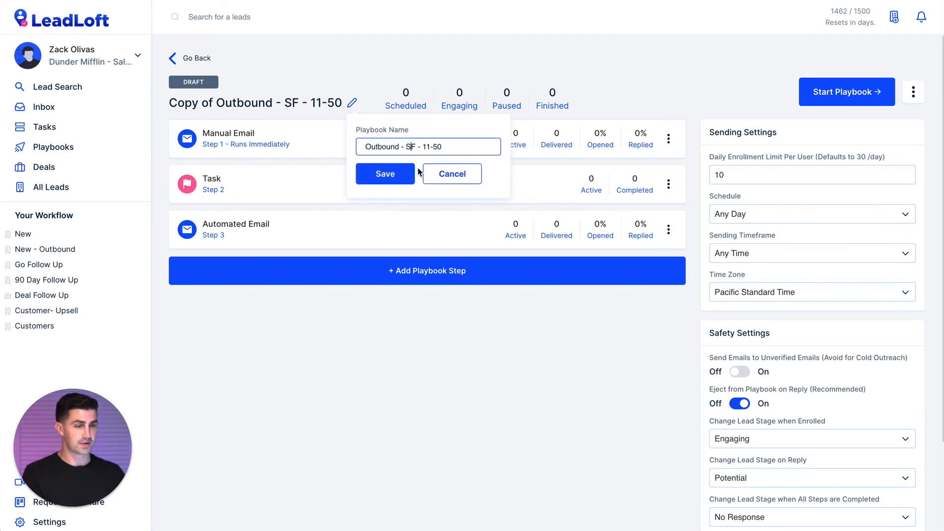
pyautogui.click(416, 147)
pyautogui.press('BackSpace')
pyautogui.press('BackSpace')
pyautogui.write('Mid M')
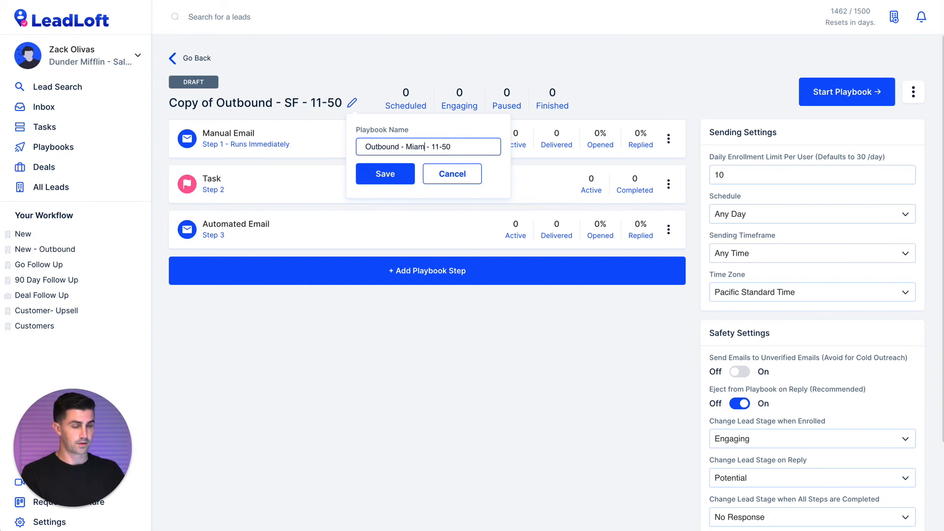
pyautogui.press('BackSpace')
pyautogui.press('BackSpace')
pyautogui.press('BackSpace')
pyautogui.press('BackSpace')
pyautogui.press('BackSpace')
pyautogui.write('NY')
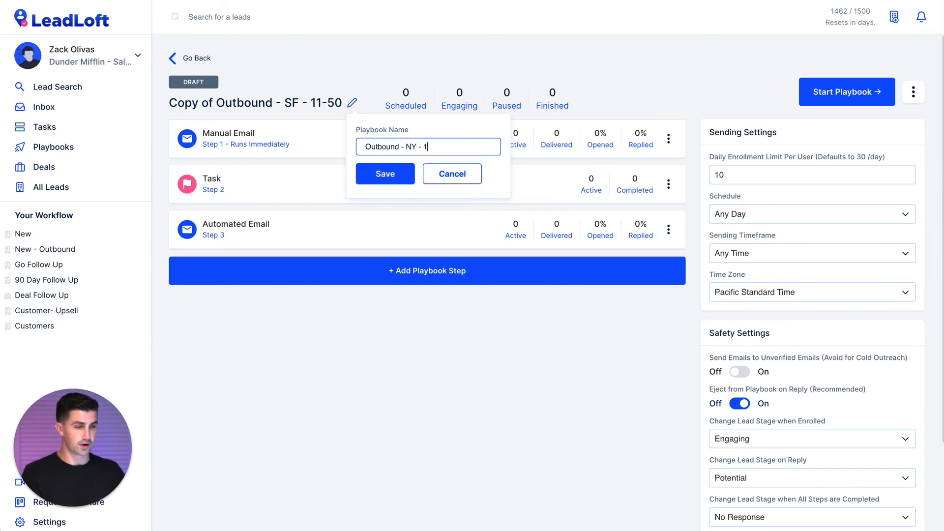
pyautogui.write('500')
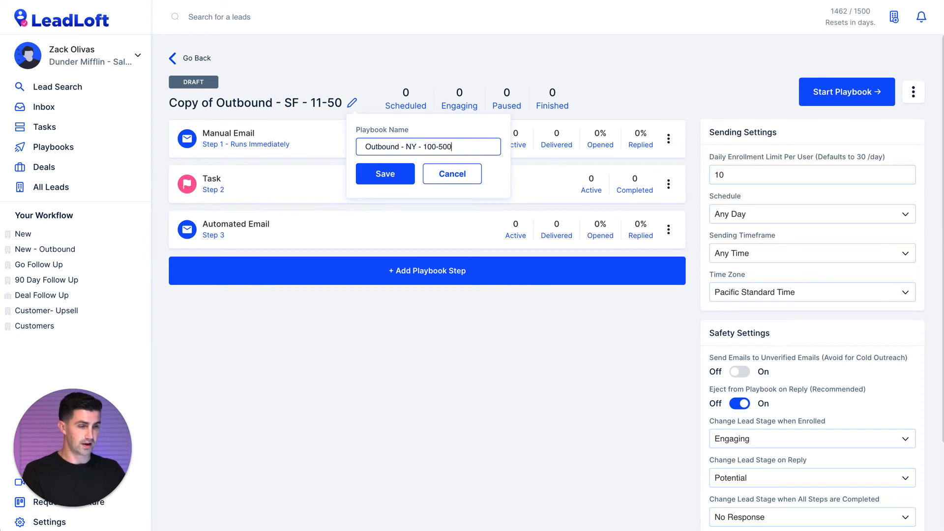
pyautogui.click(390, 174)
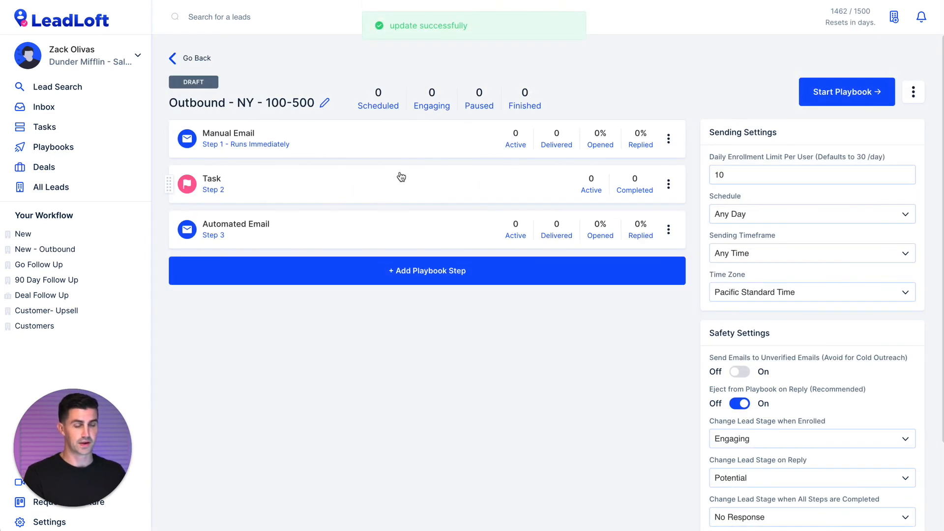
# Review the copy's Manual Email, Task and Automated Email steps, then view the New workflow's leads.
pyautogui.click(347, 137)
pyautogui.click(278, 191)
pyautogui.click(278, 192)
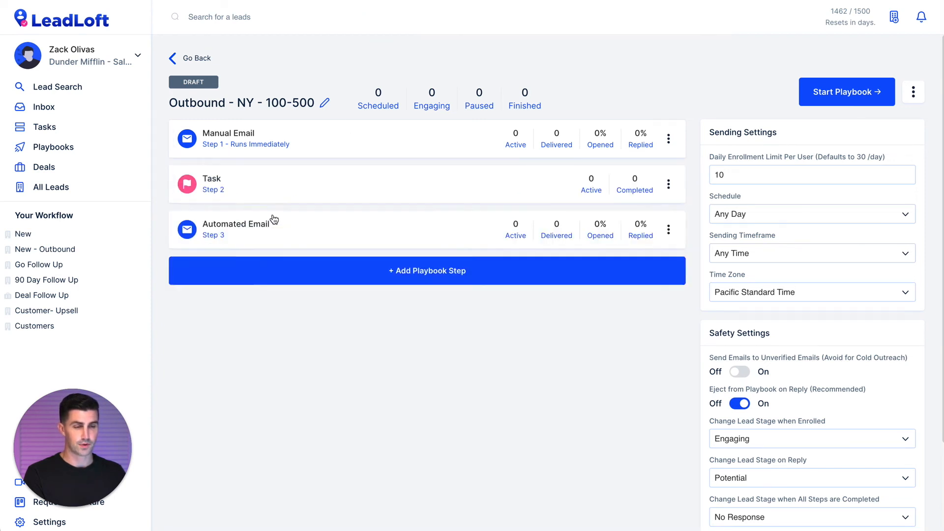
pyautogui.click(266, 230)
pyautogui.click(306, 248)
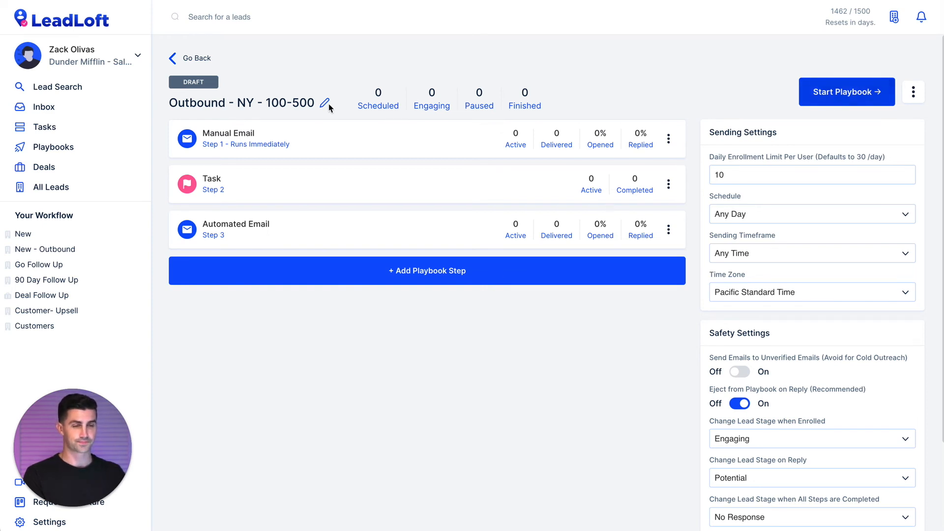
pyautogui.click(71, 238)
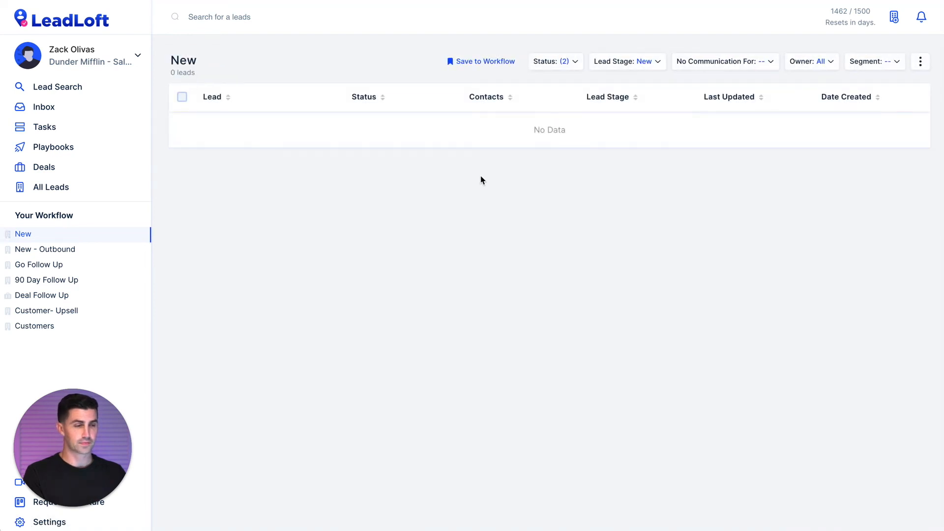
# Create a lead named 'LeadLoft' with the contact's full name and e-mail address.
pyautogui.click(895, 17)
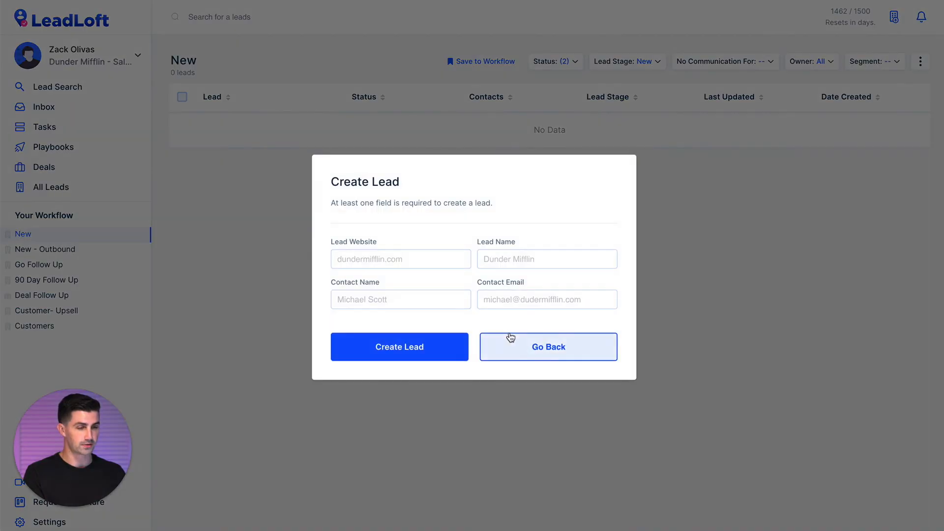
pyautogui.click(411, 301)
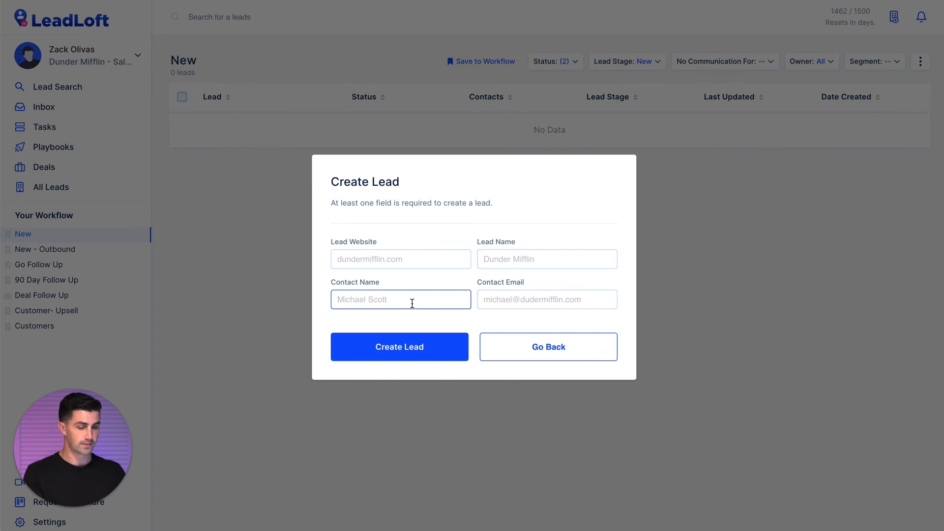
pyautogui.click(531, 304)
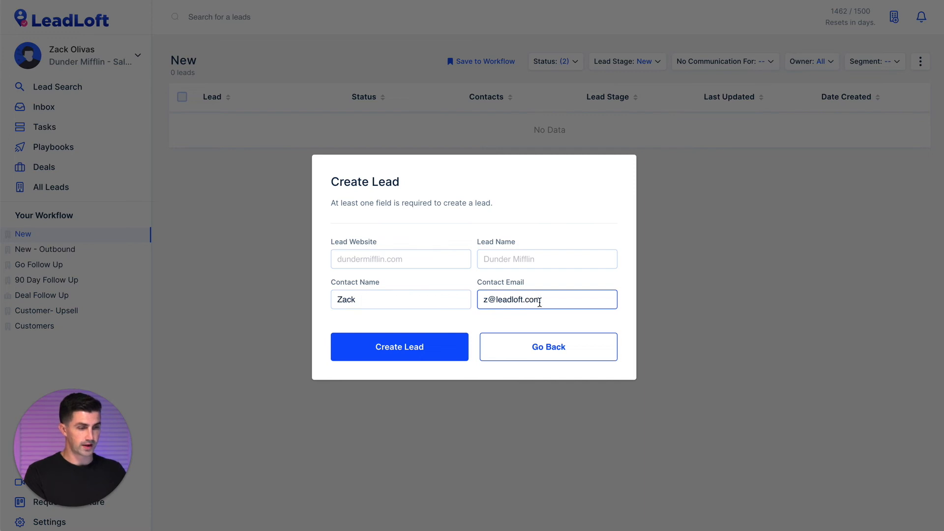
pyautogui.click(499, 266)
pyautogui.write('LeadLoft')
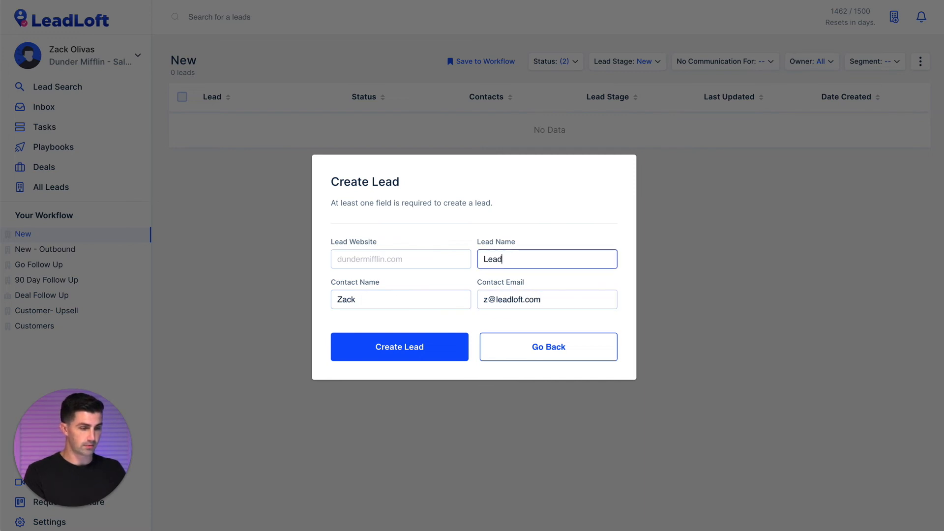
pyautogui.click(379, 302)
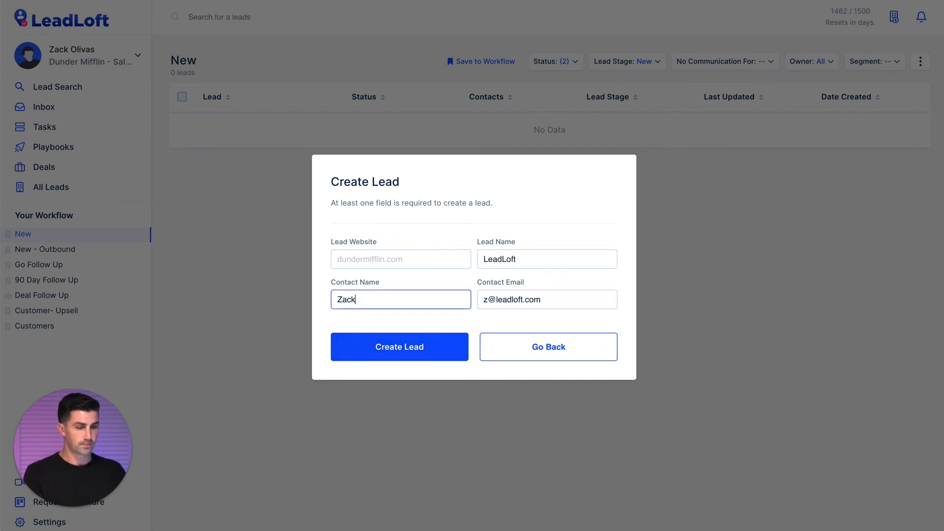
pyautogui.click(393, 350)
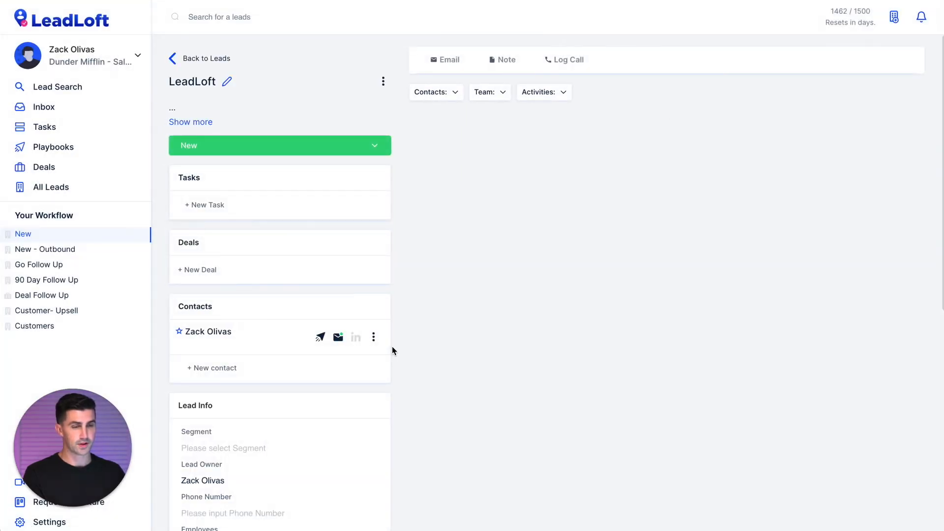
# Switch from the New workflow's lead list to All Leads.
pyautogui.moveTo(143, 267)
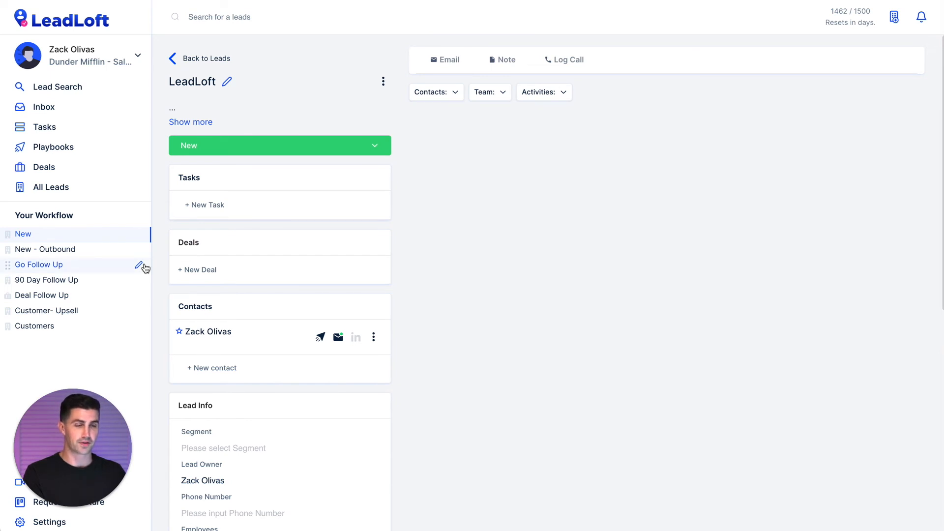
pyautogui.click(79, 234)
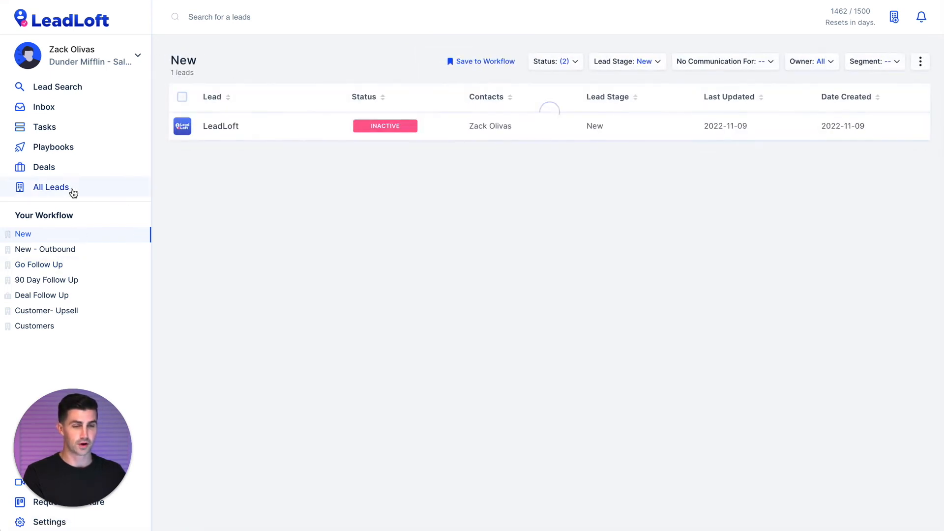
pyautogui.click(73, 192)
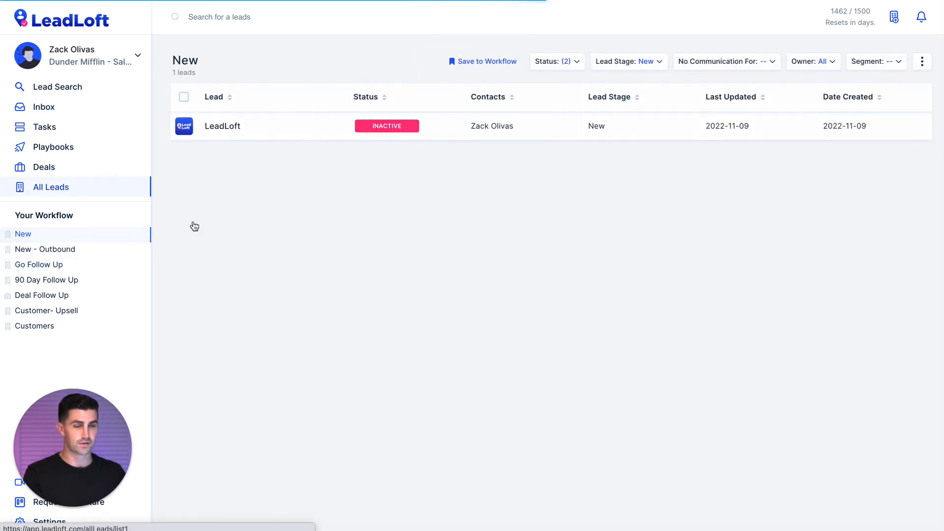
# Open the LeadLoft lead's Add to a Playbook dialog, leave without enrolling, and return to All Leads.
pyautogui.click(411, 130)
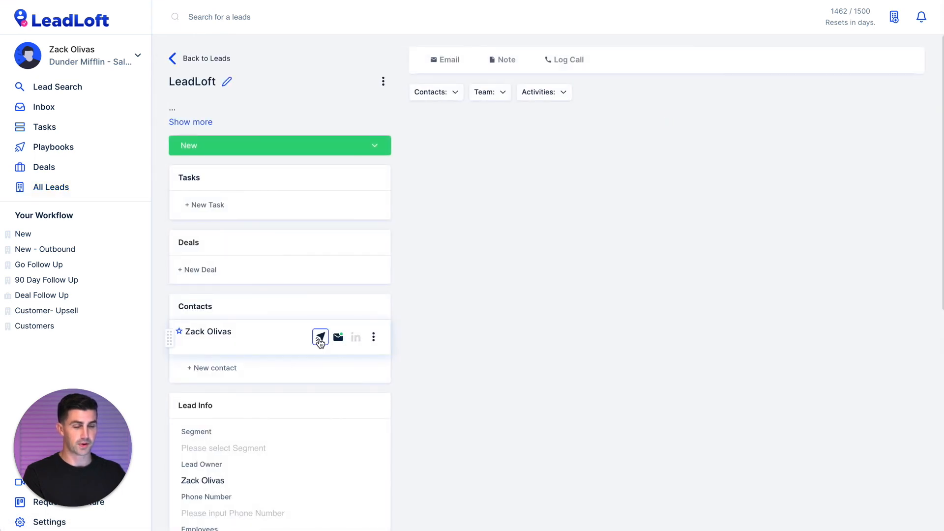
pyautogui.click(375, 340)
pyautogui.click(405, 341)
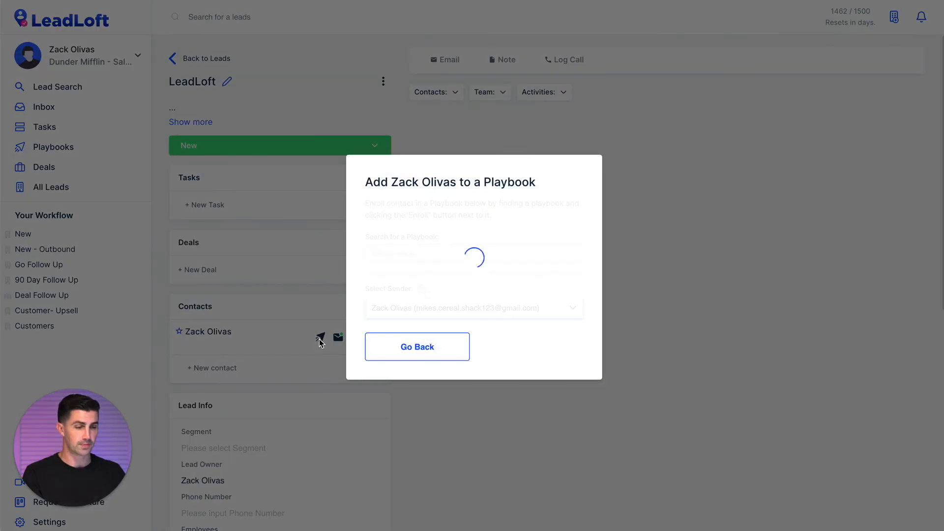
pyautogui.scroll(-5, 467, 236)
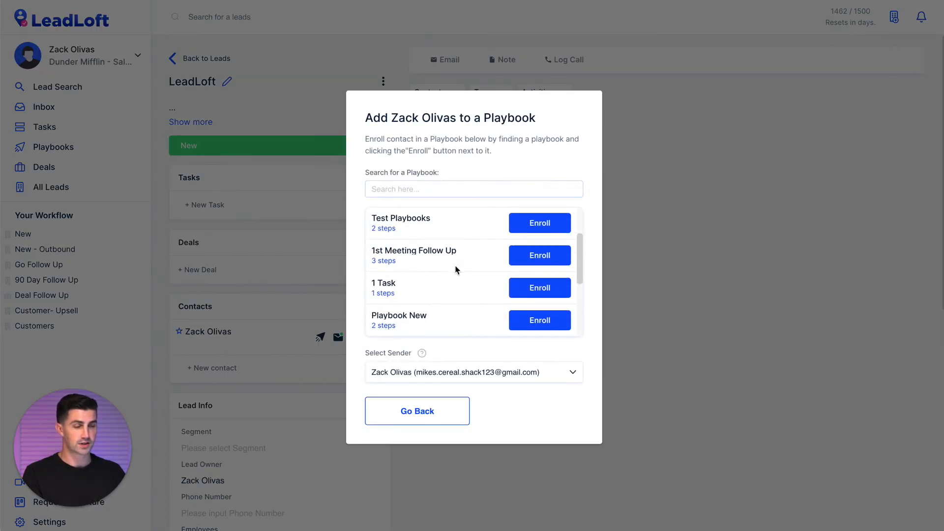
pyautogui.scroll(5, 456, 270)
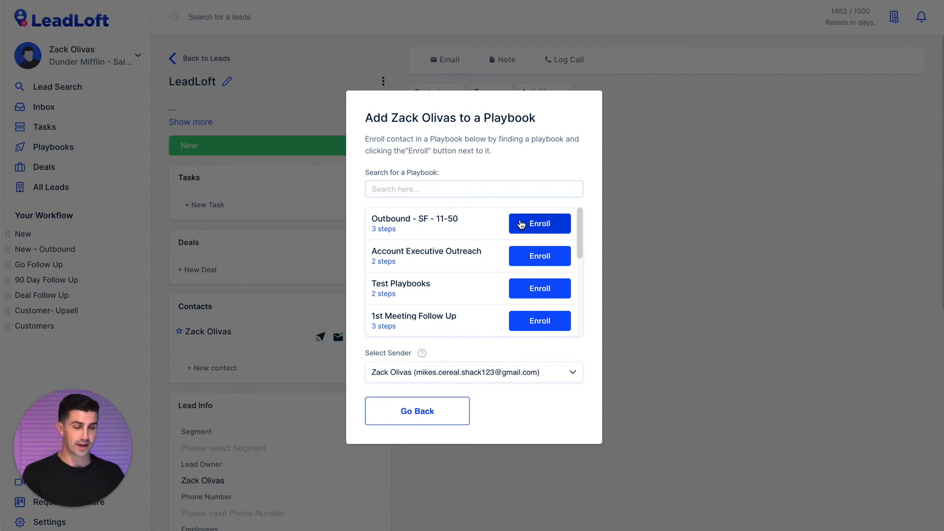
pyautogui.click(408, 409)
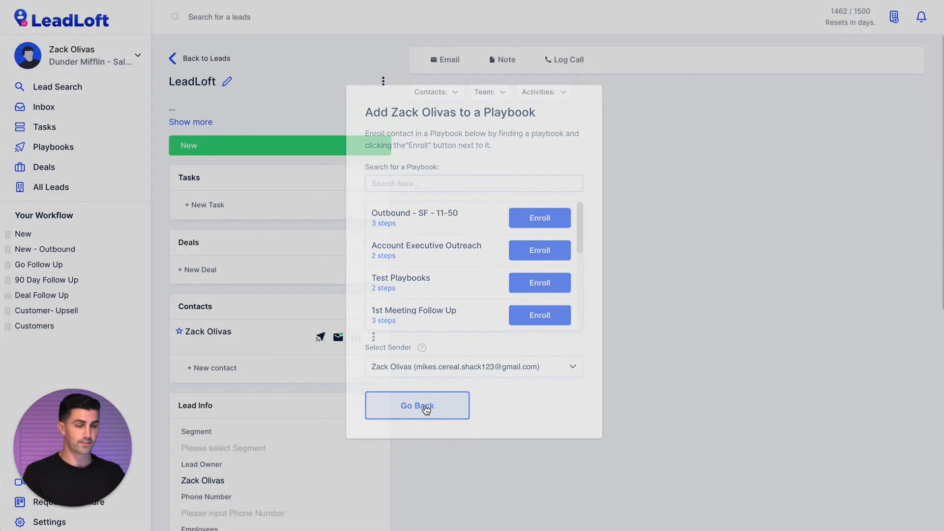
pyautogui.click(52, 192)
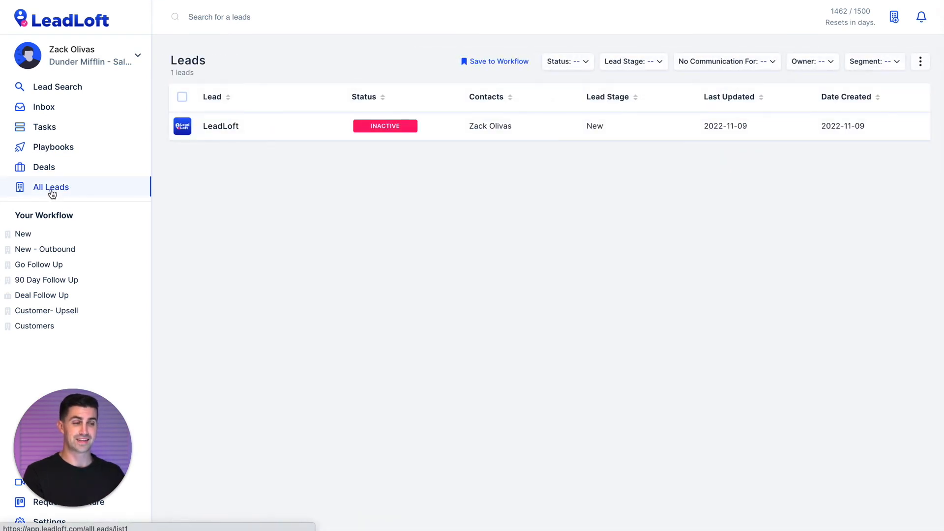
pyautogui.click(183, 97)
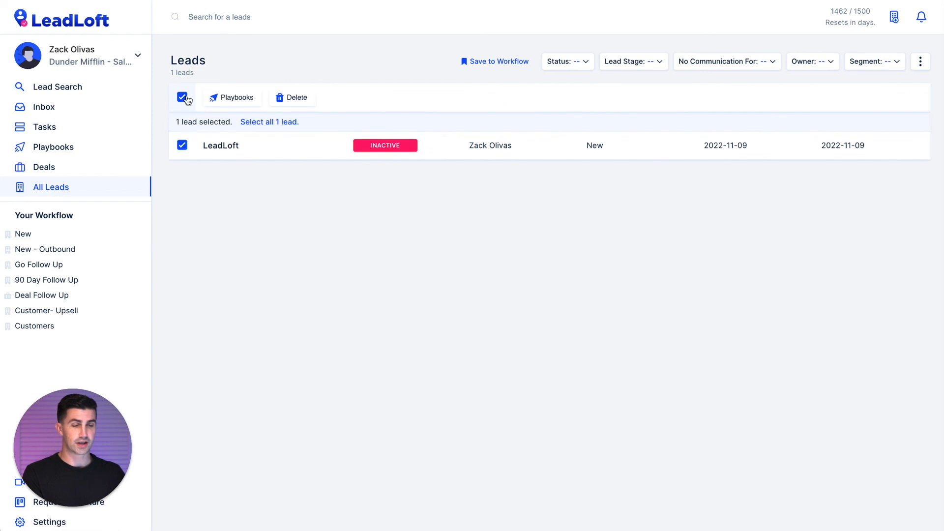
pyautogui.click(250, 106)
pyautogui.click(227, 122)
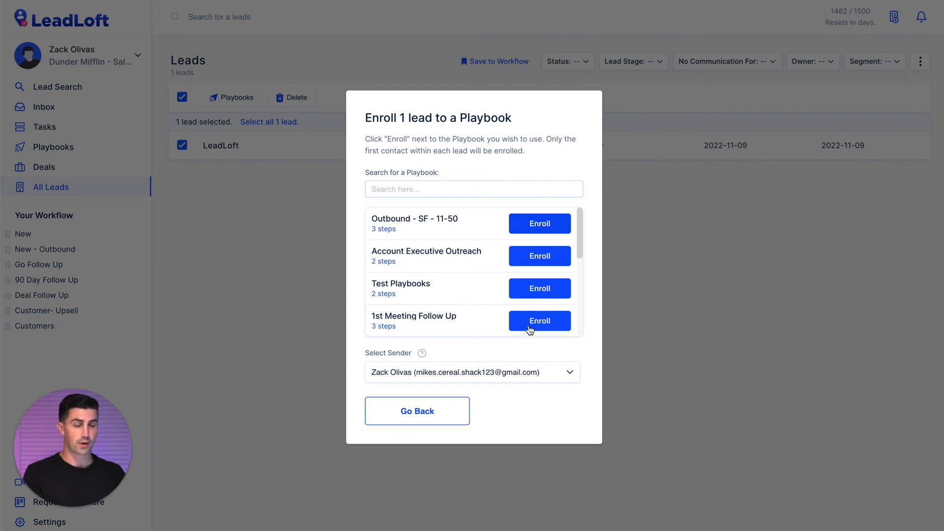
pyautogui.click(450, 417)
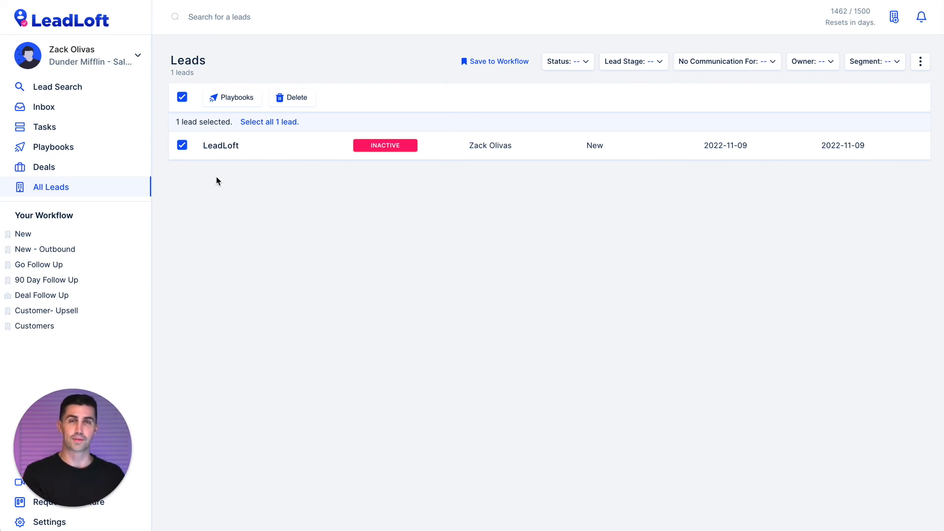
pyautogui.click(59, 190)
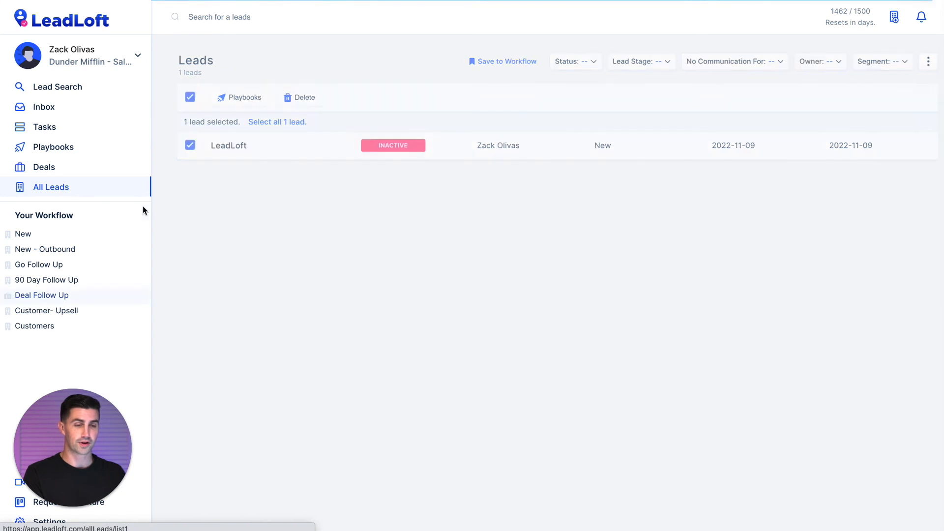
pyautogui.click(74, 235)
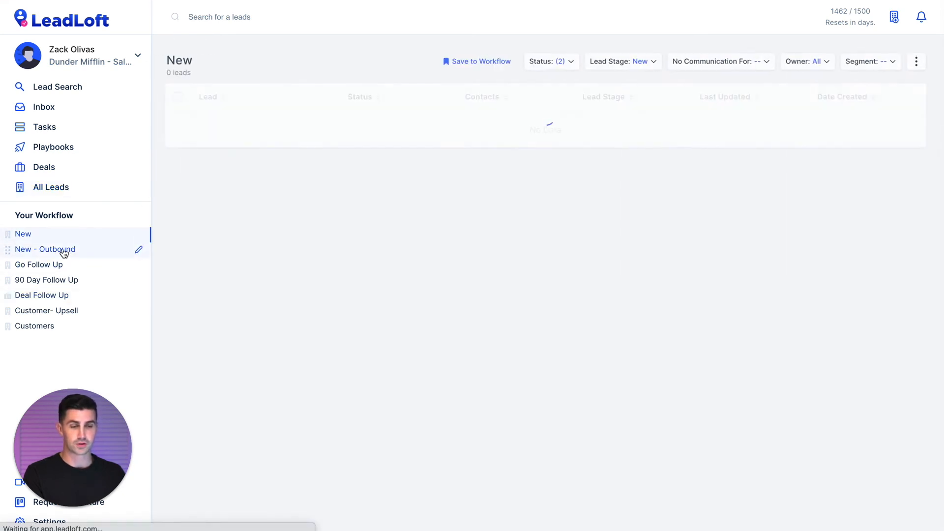
pyautogui.click(64, 250)
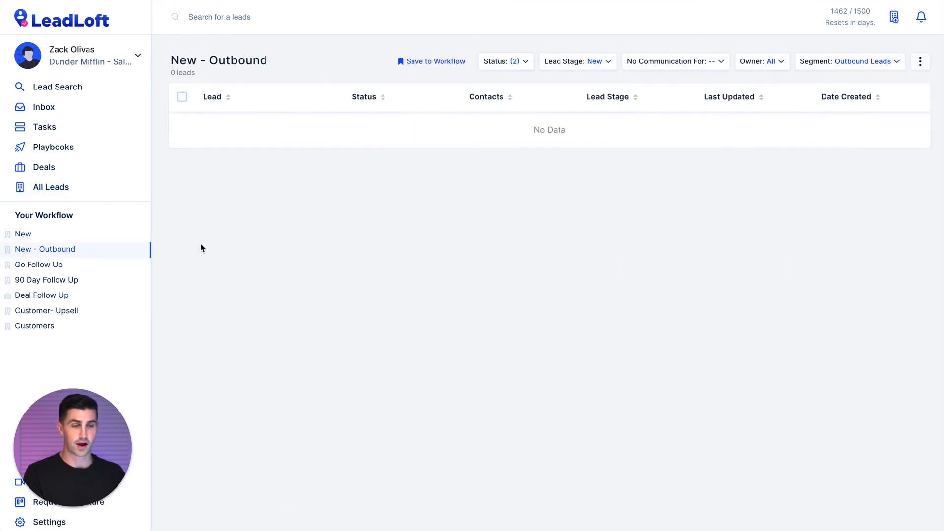
pyautogui.click(98, 191)
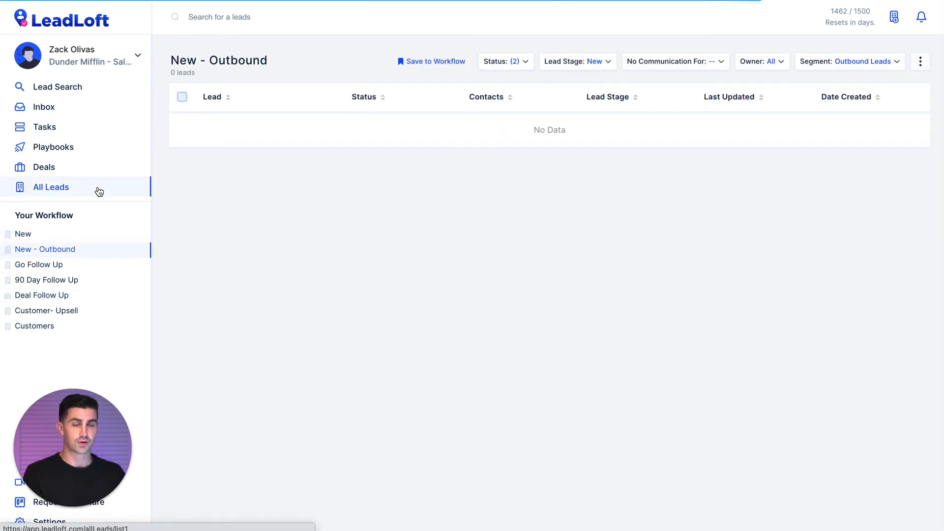
pyautogui.click(182, 99)
pyautogui.click(267, 123)
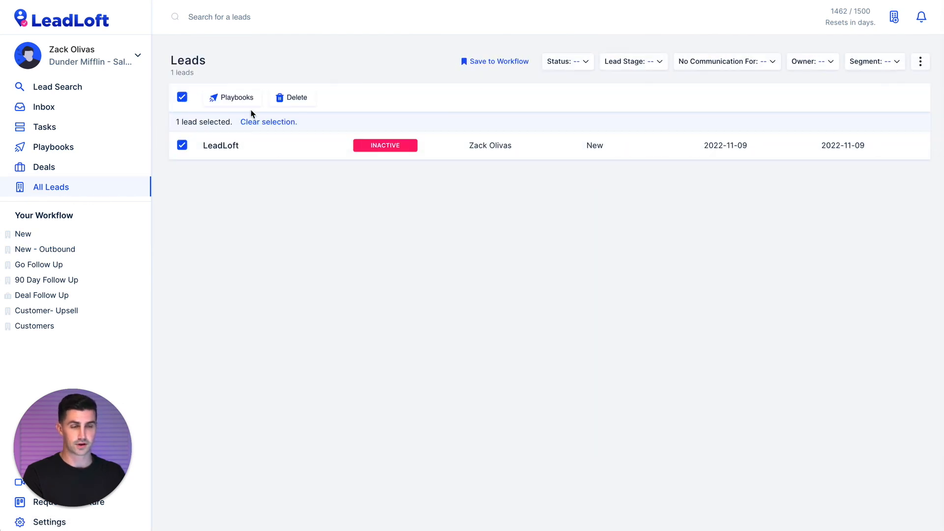
pyautogui.click(242, 98)
pyautogui.click(227, 124)
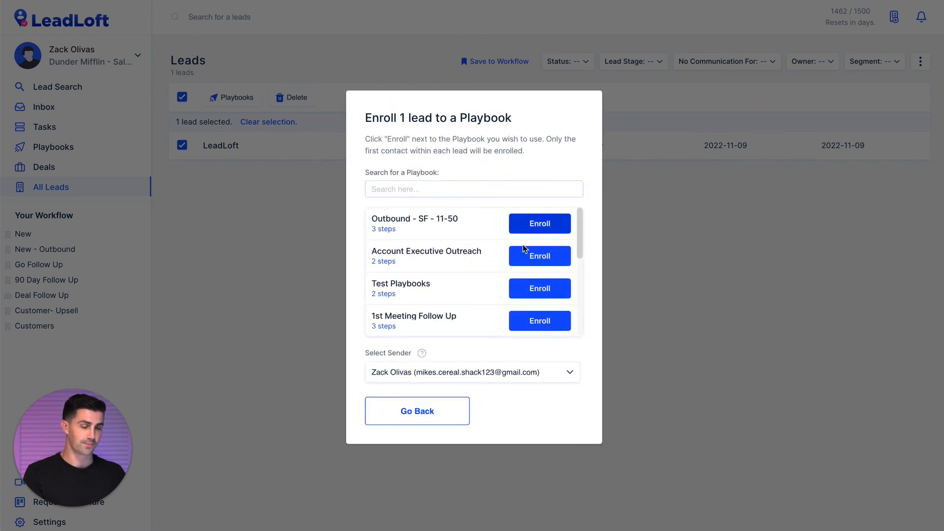
pyautogui.click(421, 411)
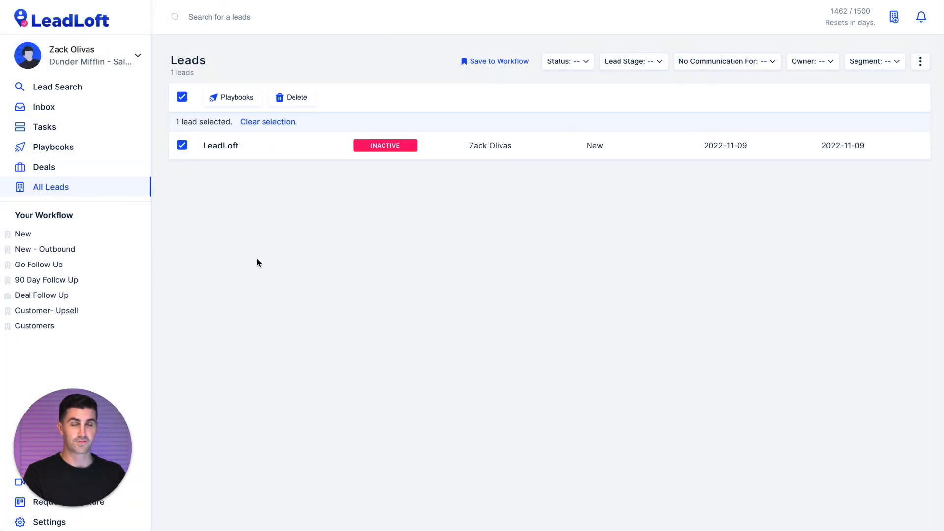
pyautogui.click(182, 99)
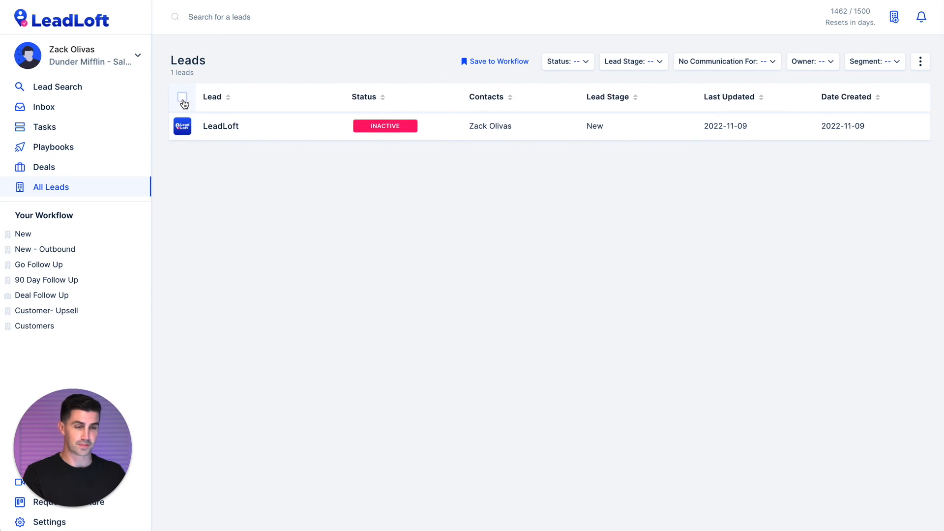
pyautogui.click(183, 99)
pyautogui.click(237, 101)
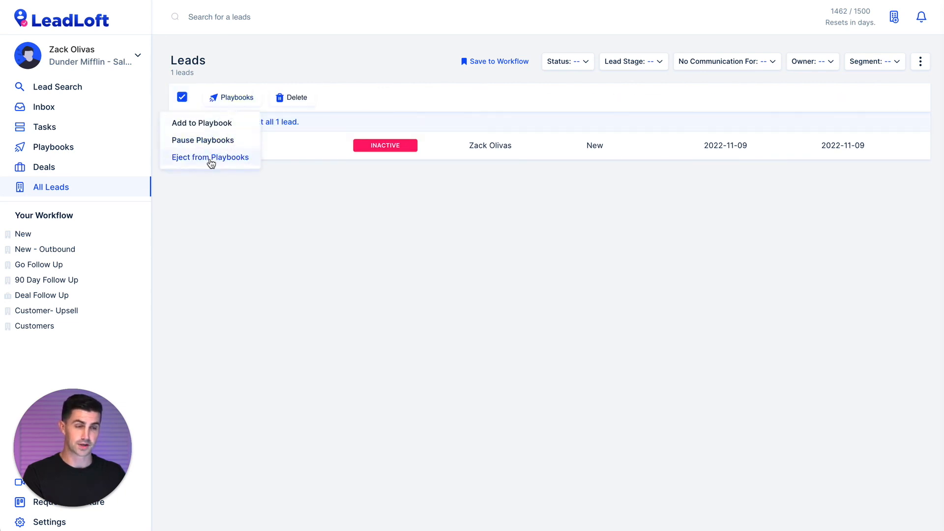
pyautogui.click(211, 221)
pyautogui.click(181, 97)
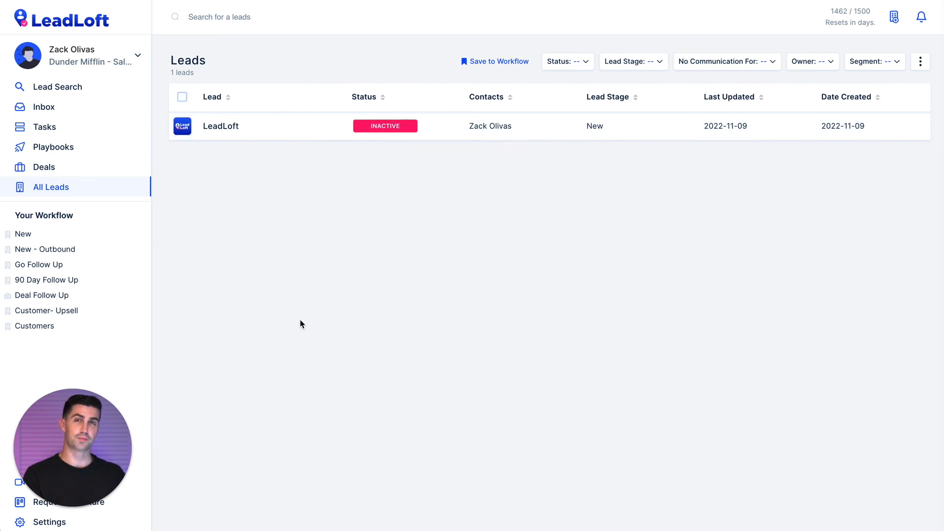